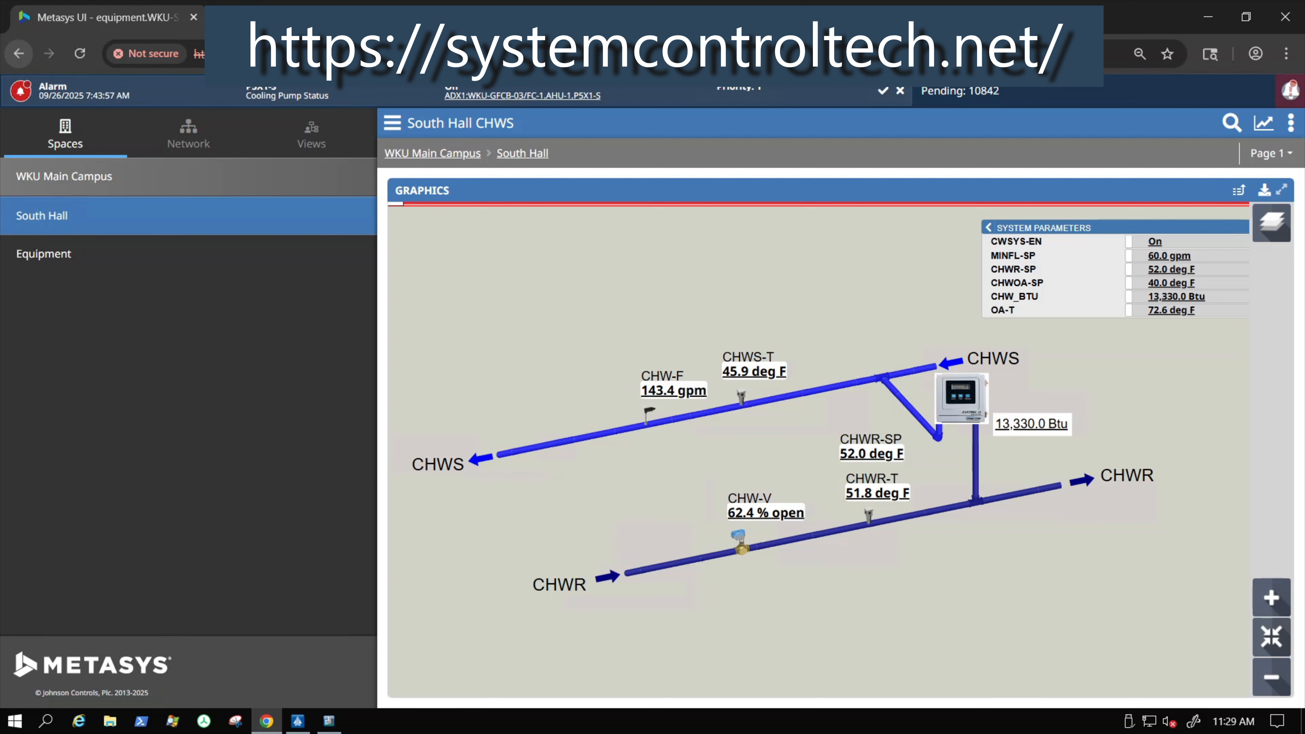
Open the CHW-F chill water flow point's network object from the South Hall CHWS graphic and widen the navigation tree
{"action": "left_click", "coordinate": [666, 394]}
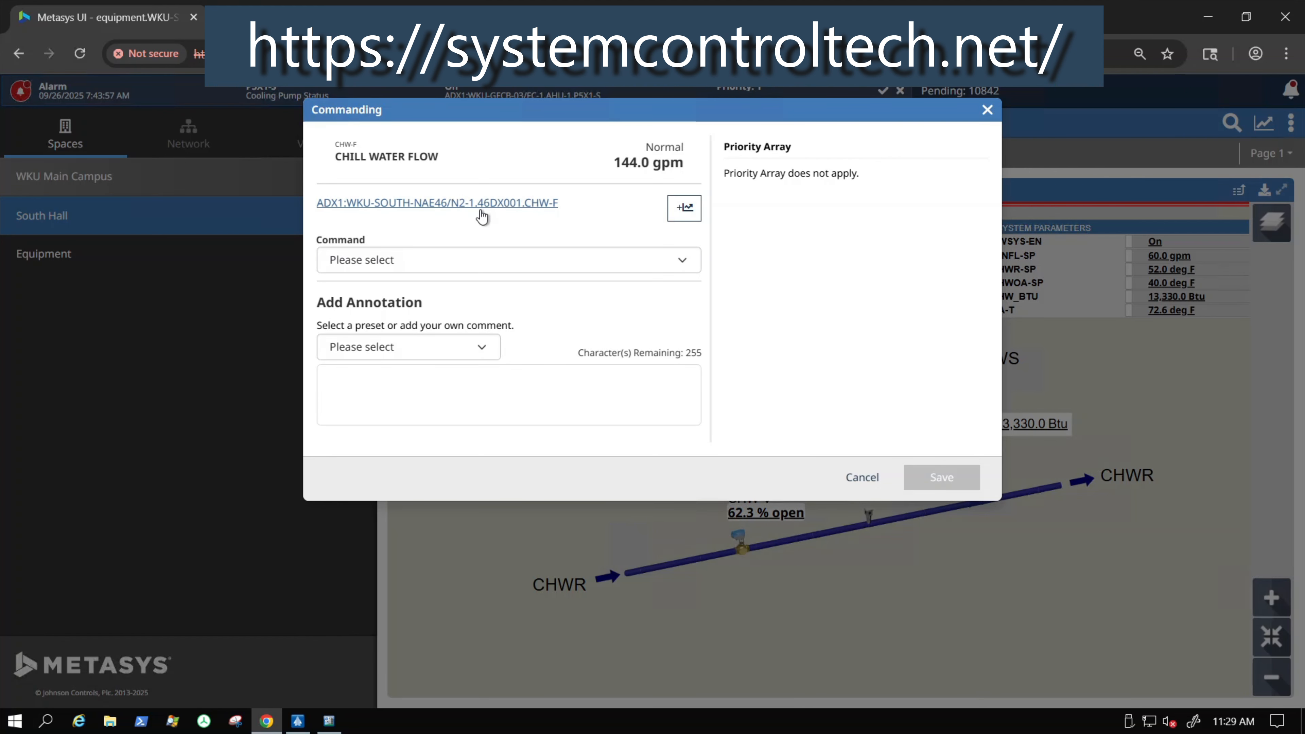
{"action": "left_click", "coordinate": [464, 203]}
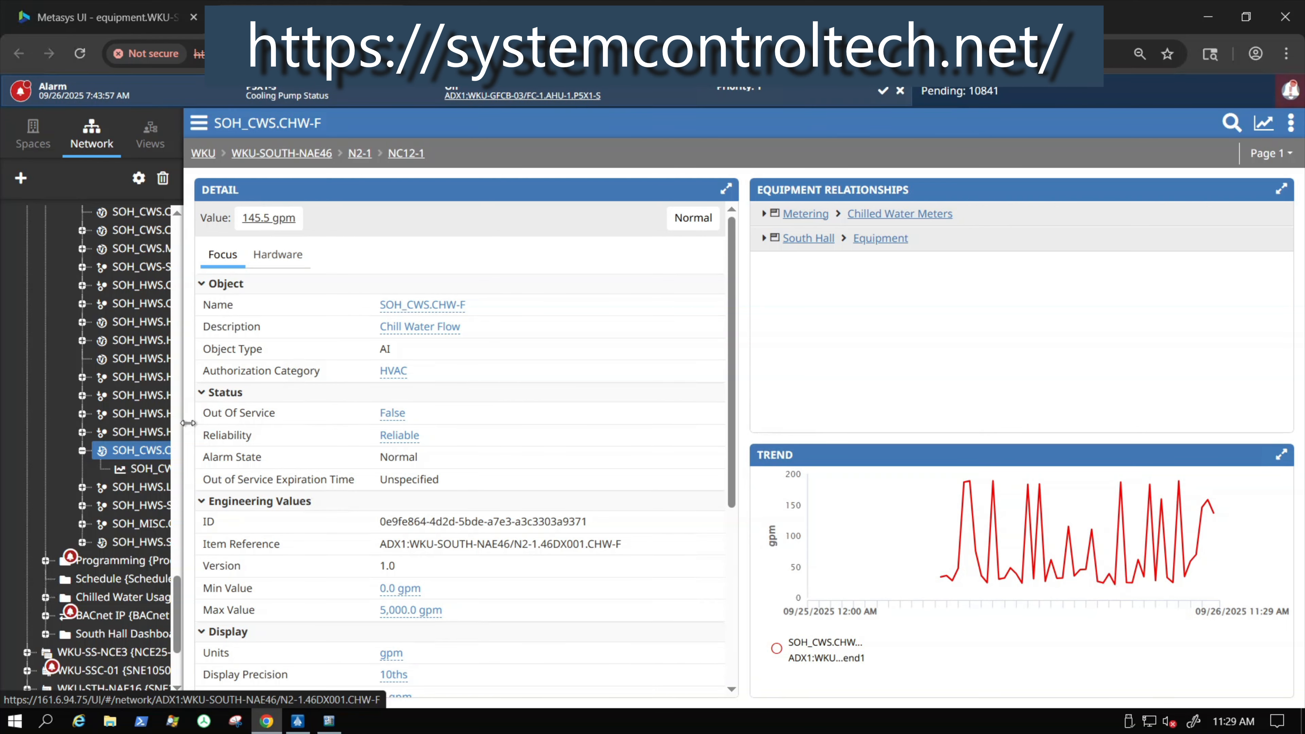
{"action": "left_click_drag", "start_coordinate": [185, 422], "coordinate": [324, 430]}
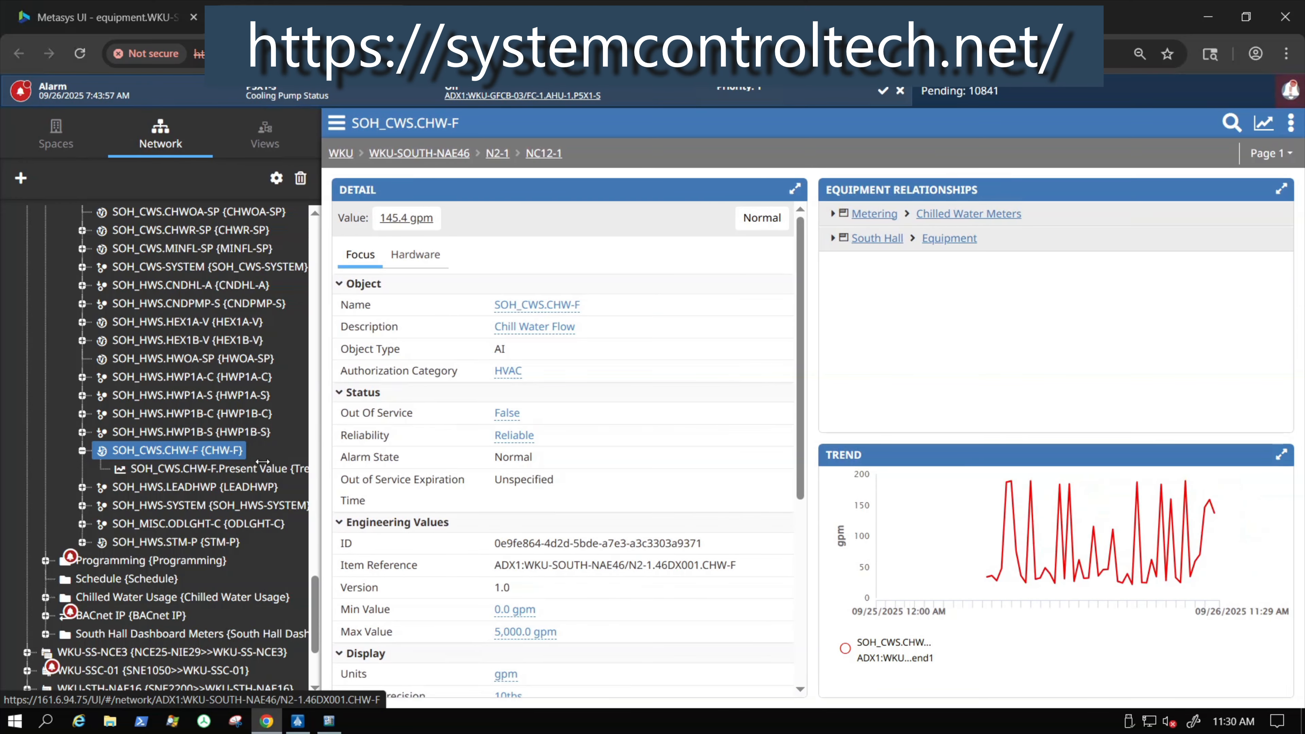
Start a new Totalization extension on the SOH_CWS.CHW-F point, using its Present Value attribute
{"action": "left_click", "coordinate": [20, 180]}
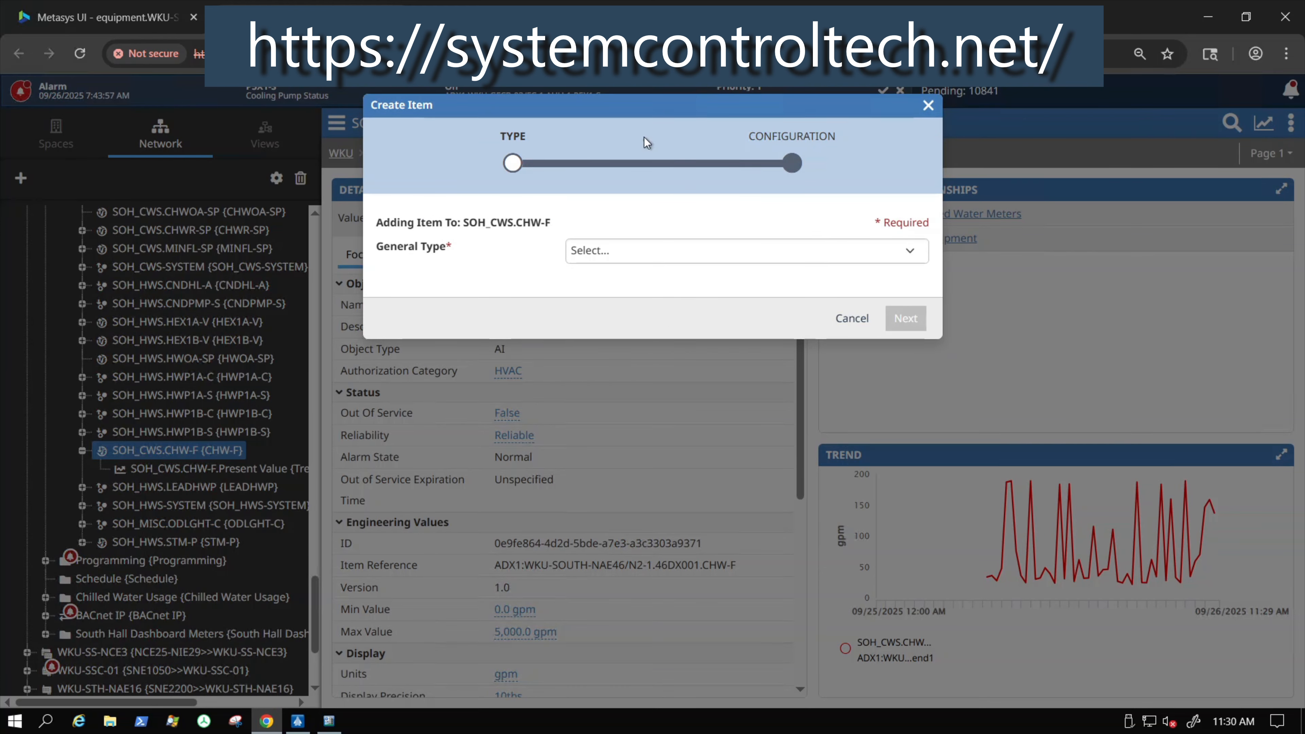
{"action": "left_click", "coordinate": [645, 253]}
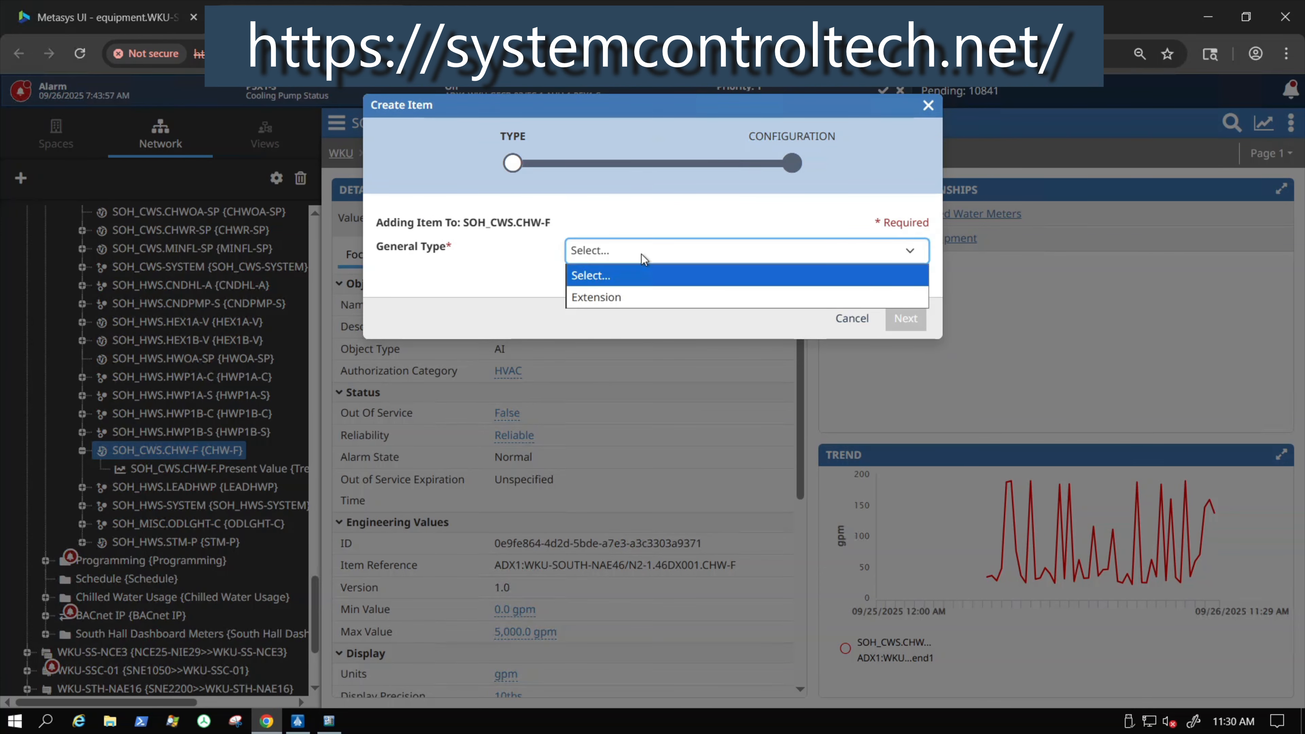
{"action": "left_click", "coordinate": [619, 298]}
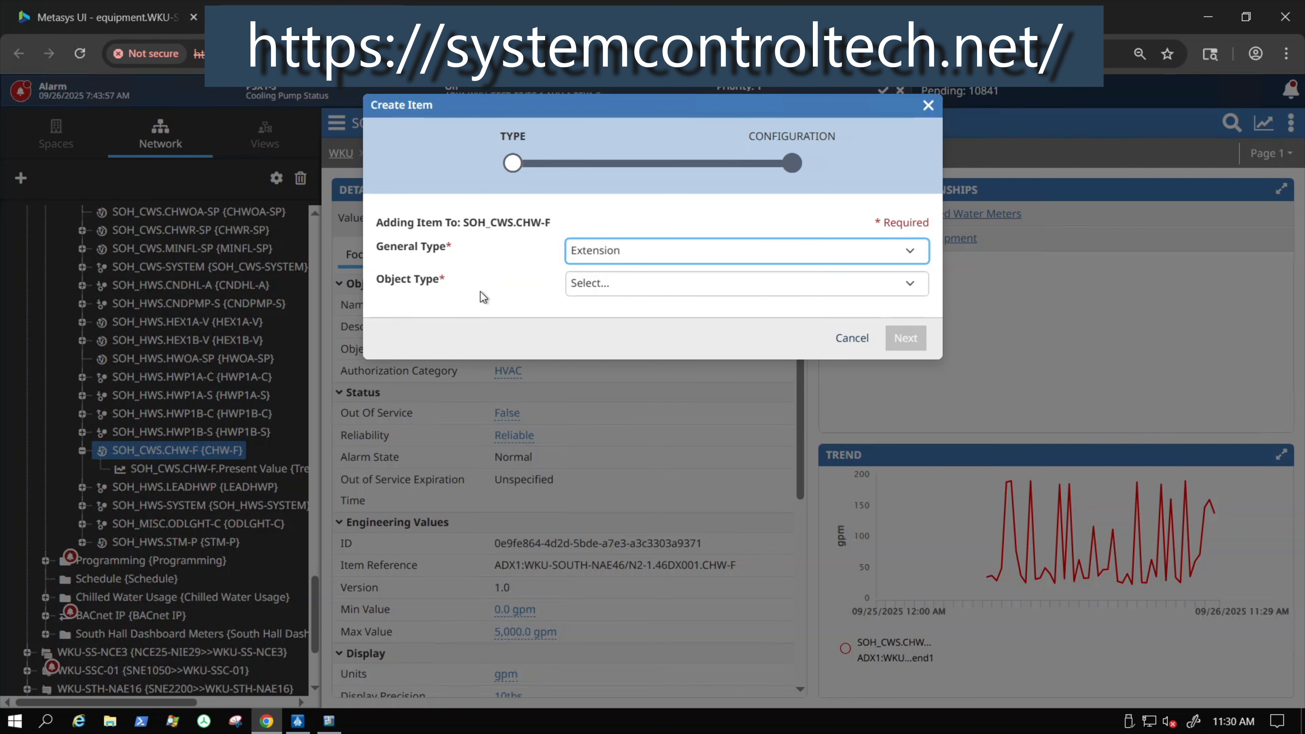
{"action": "left_click", "coordinate": [630, 293]}
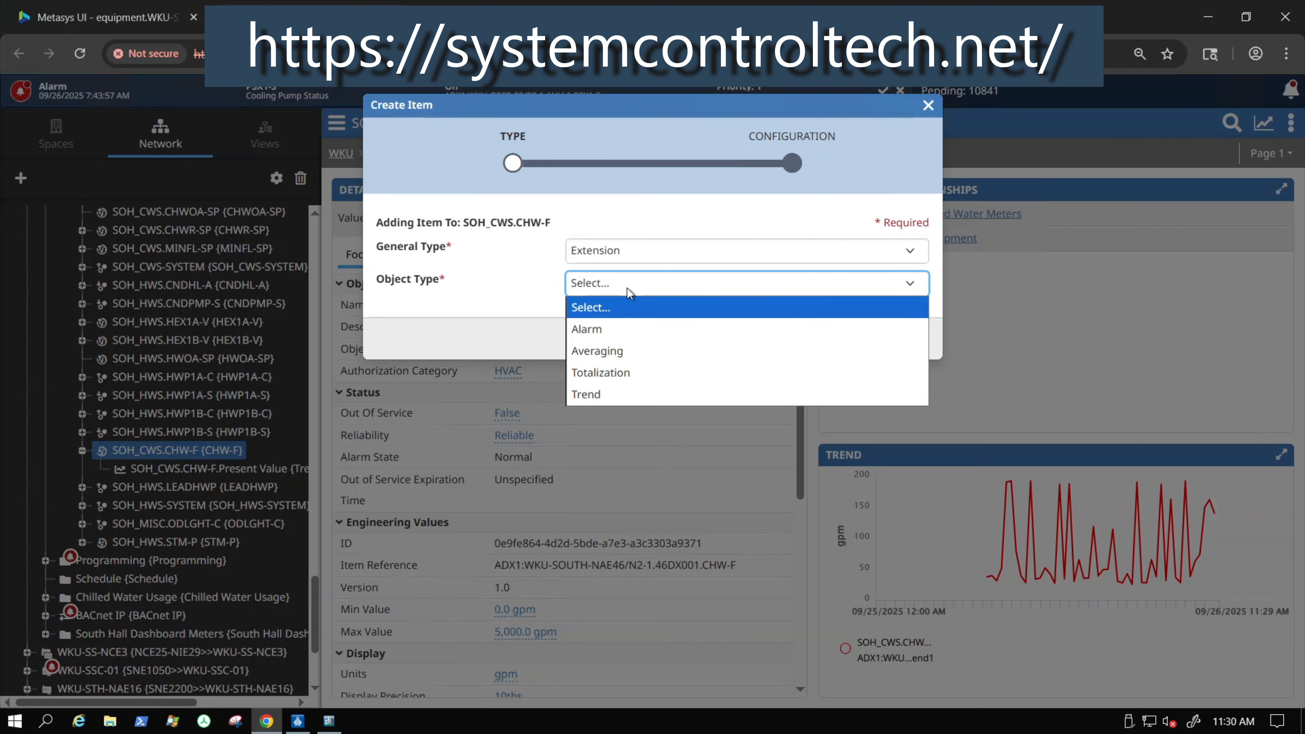
{"action": "left_click", "coordinate": [616, 373]}
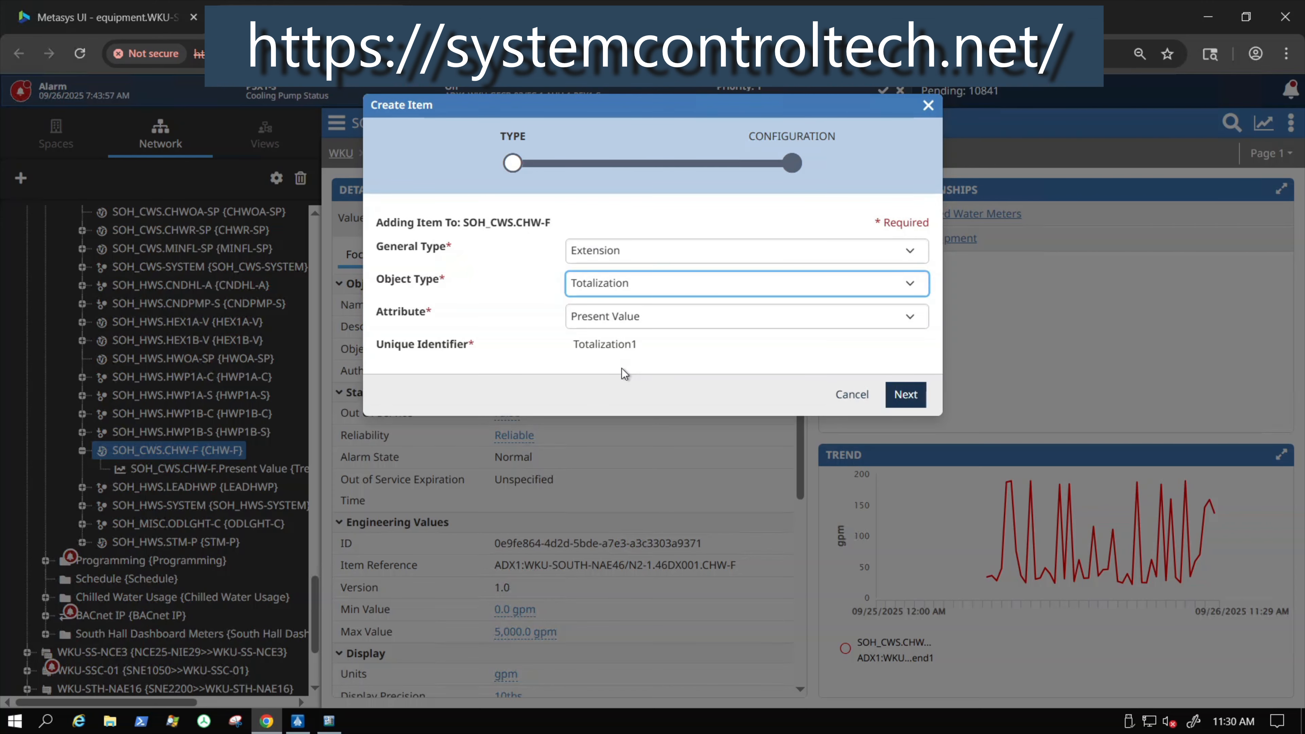
{"action": "left_click", "coordinate": [669, 323]}
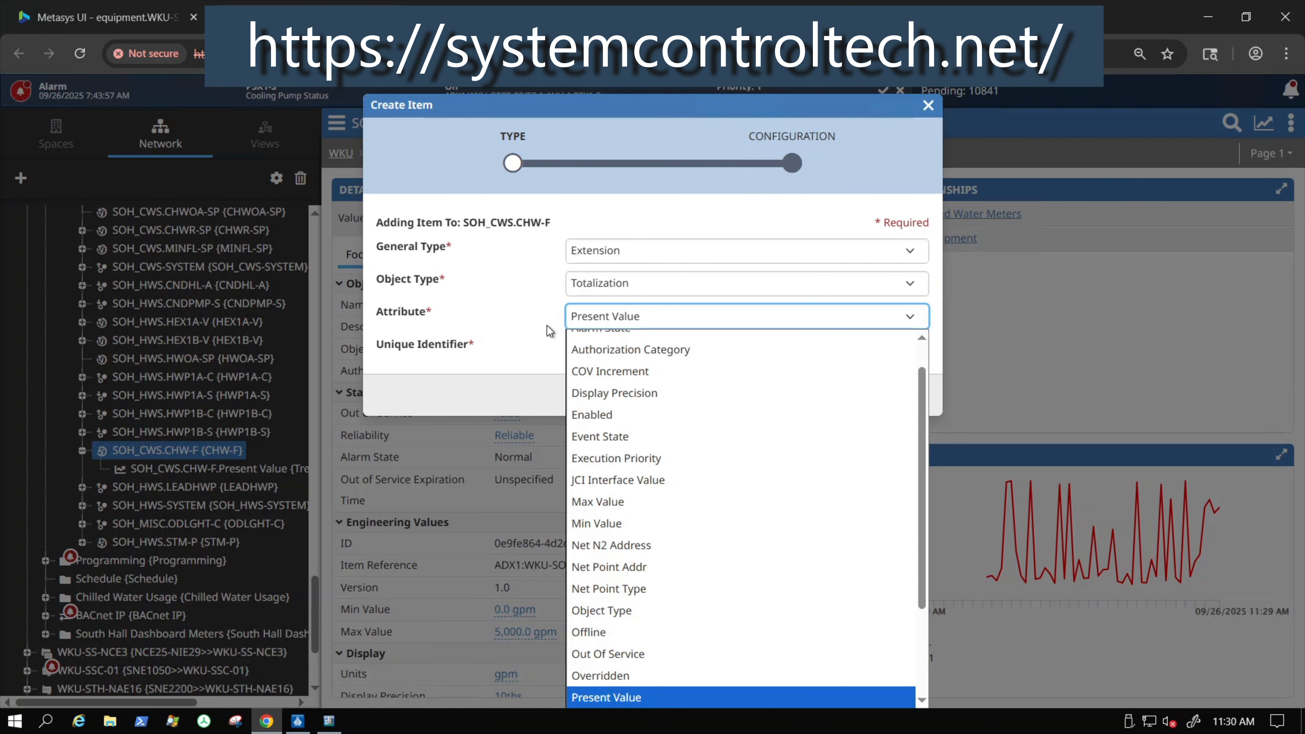
{"action": "left_click", "coordinate": [505, 324]}
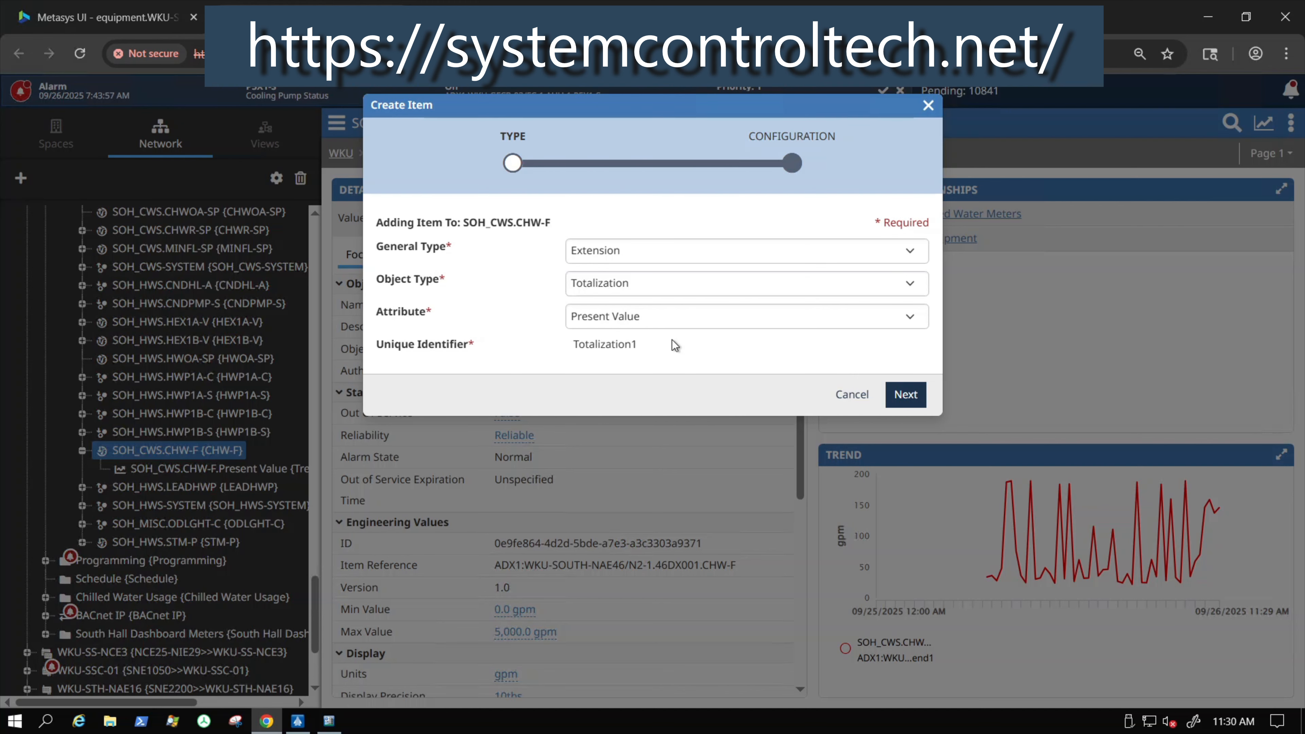
{"action": "left_click", "coordinate": [907, 394]}
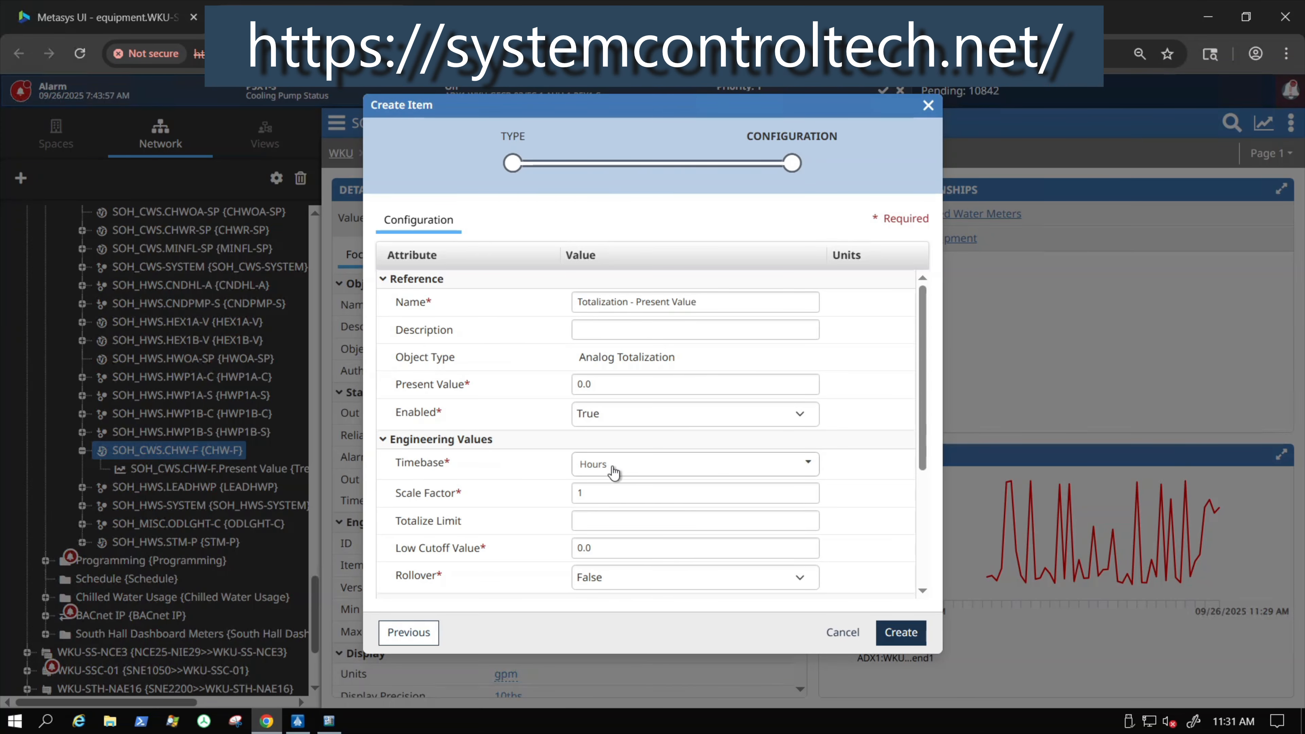
Set the totalization's timebase to Minutes and create the extension
{"action": "left_click", "coordinate": [615, 466]}
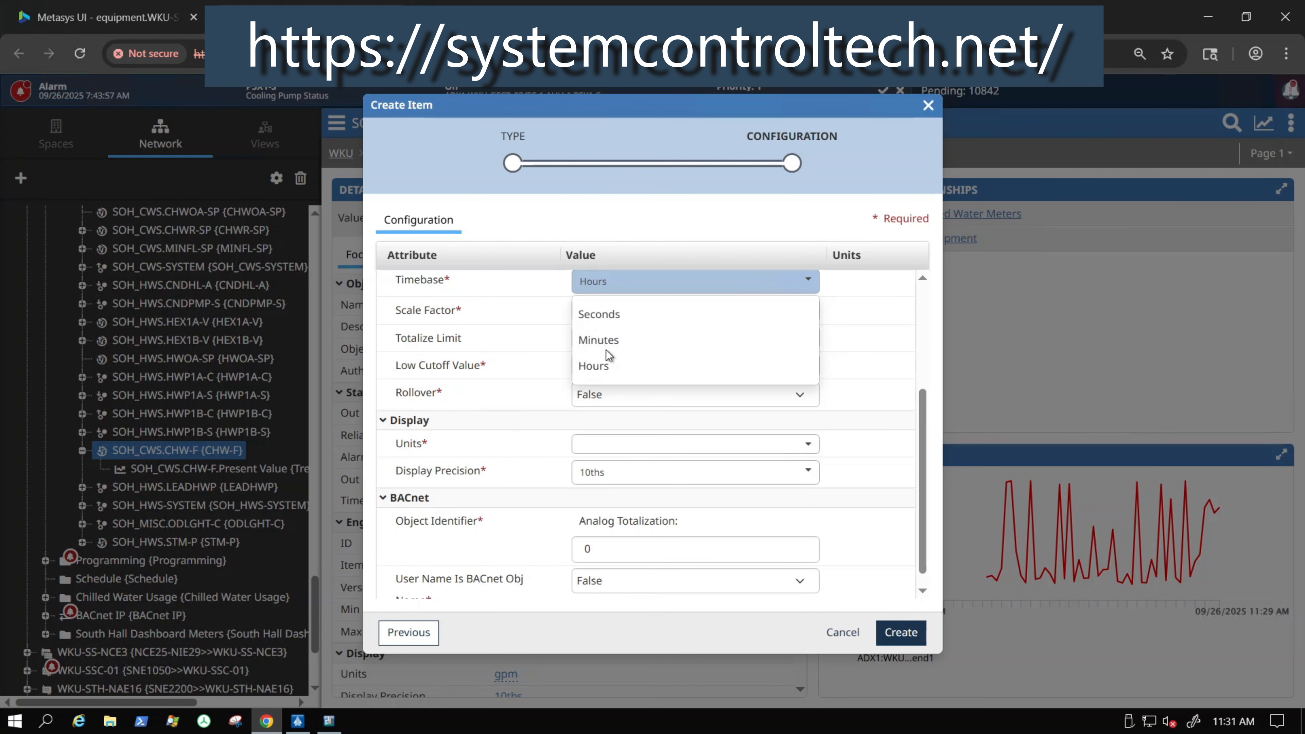
{"action": "left_click", "coordinate": [608, 340]}
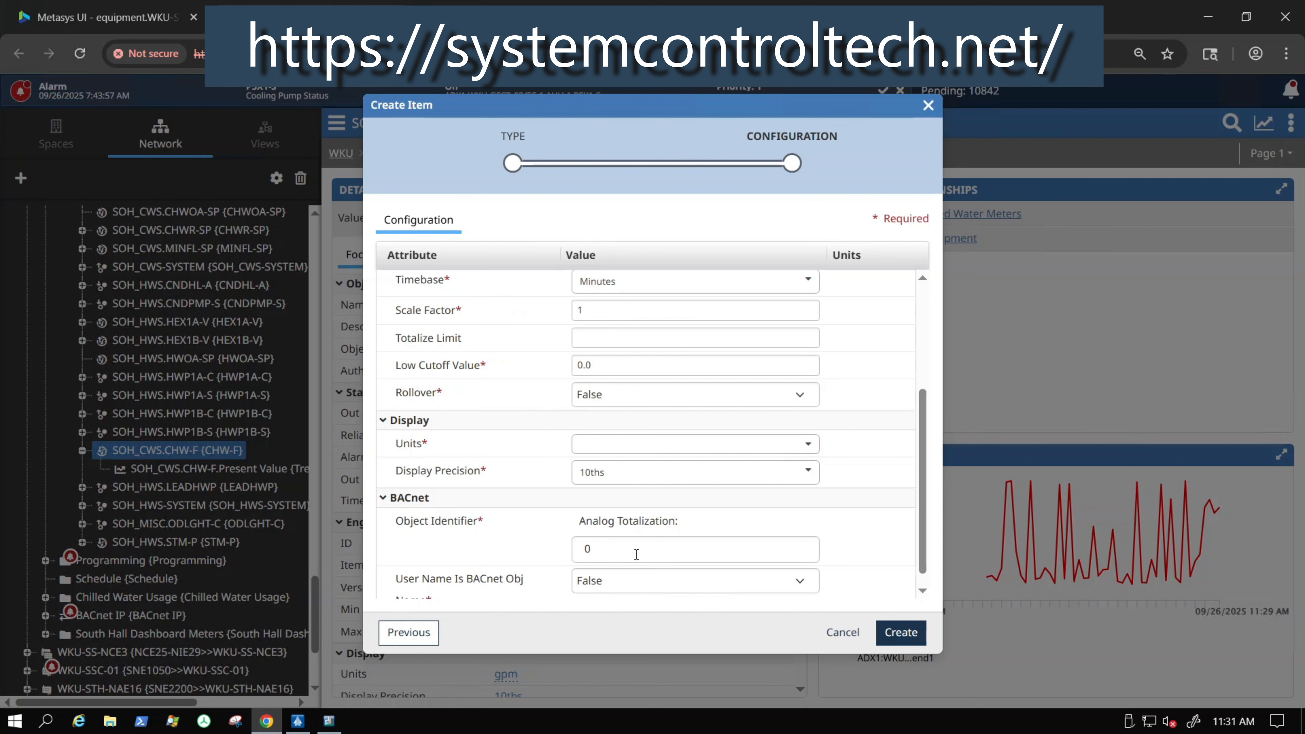
{"action": "left_click", "coordinate": [905, 636]}
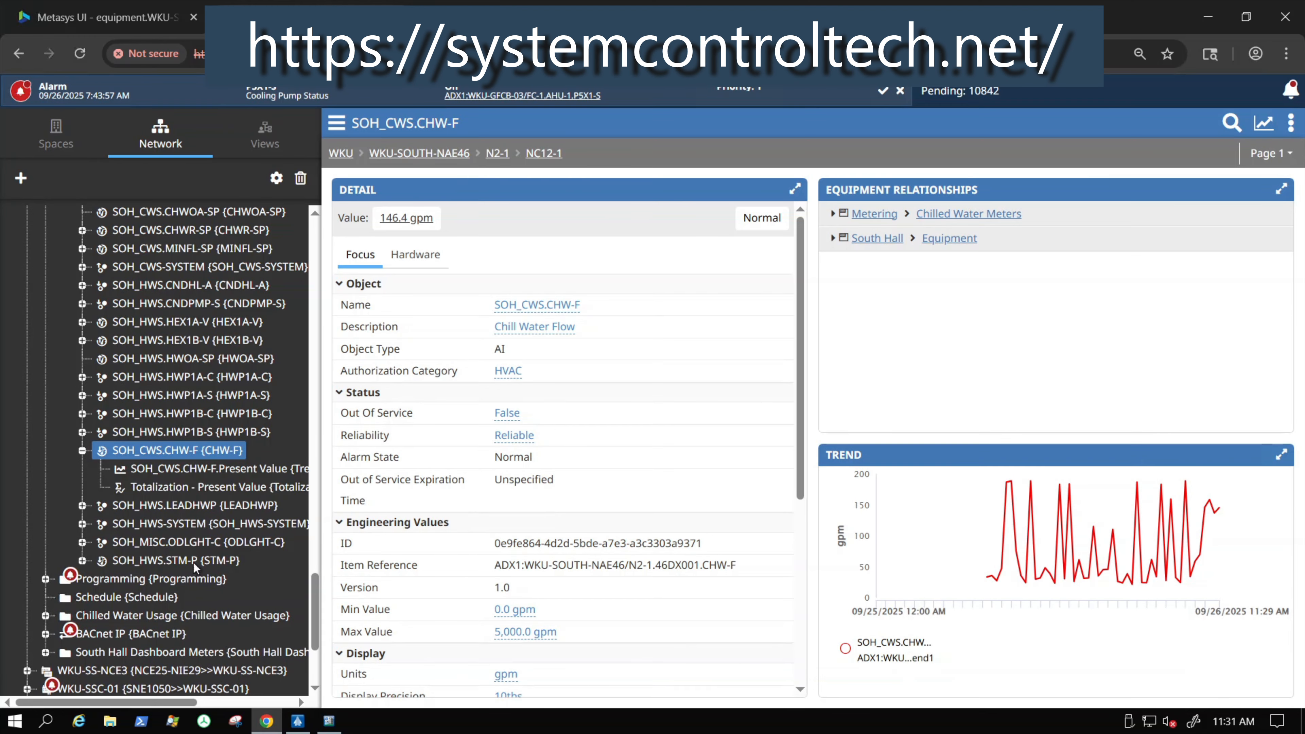
View the new totalization's details, and open and expand the South Hall Dashboard Meters folder in the network tree
{"action": "left_click", "coordinate": [193, 489]}
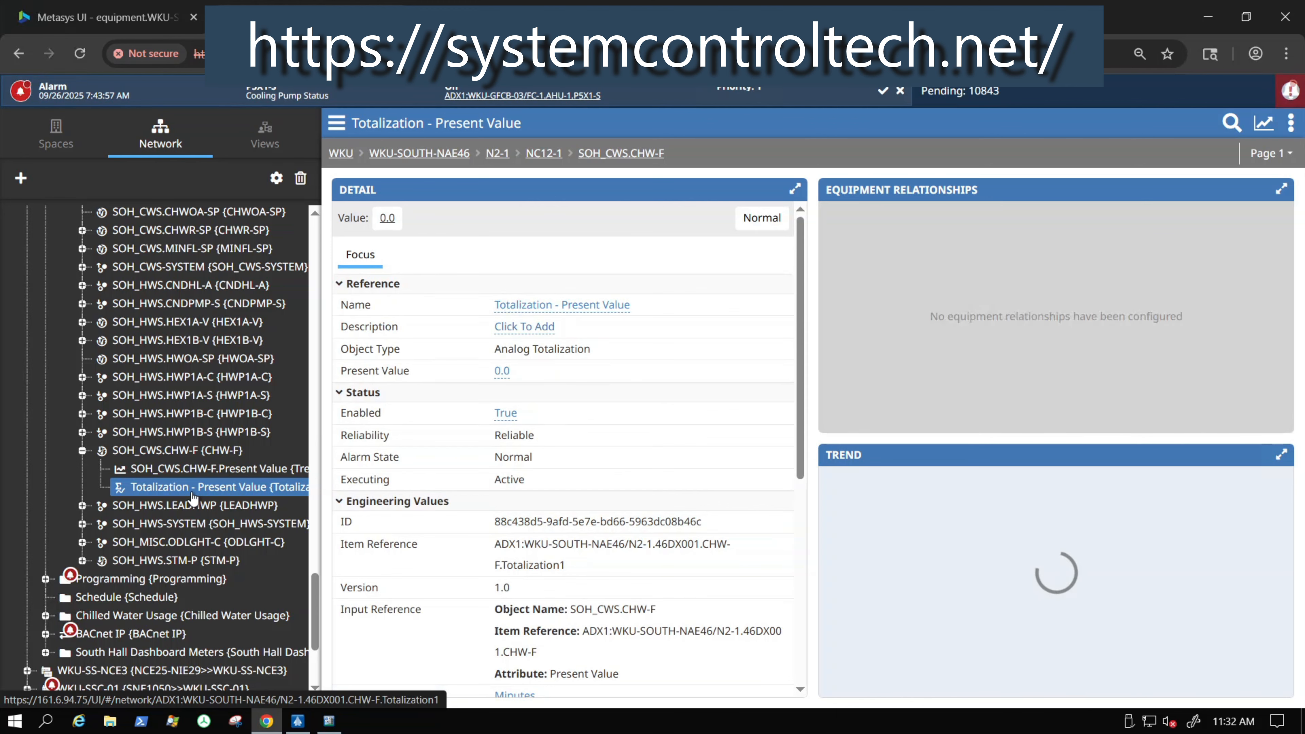
{"action": "left_click", "coordinate": [123, 658]}
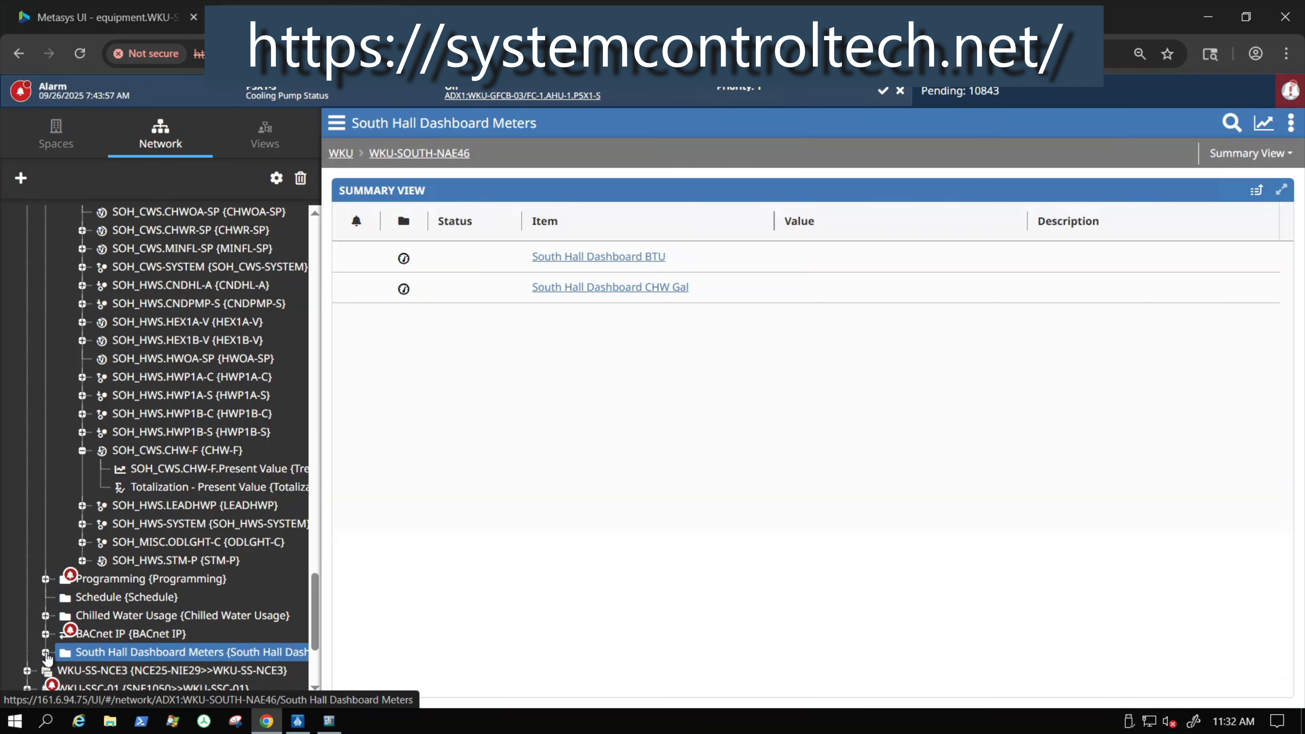
{"action": "left_click", "coordinate": [46, 652]}
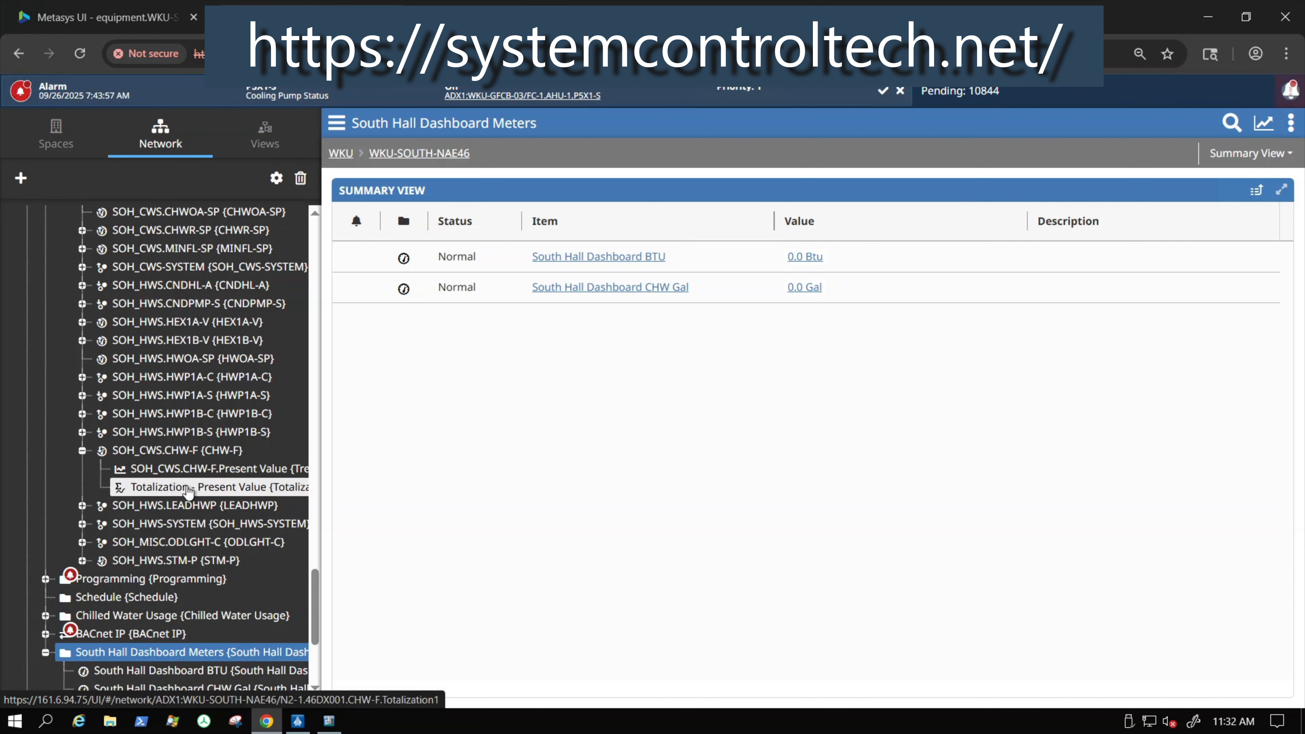
{"action": "scroll", "coordinate": [195, 427], "scroll_direction": "down", "scroll_amount": 4}
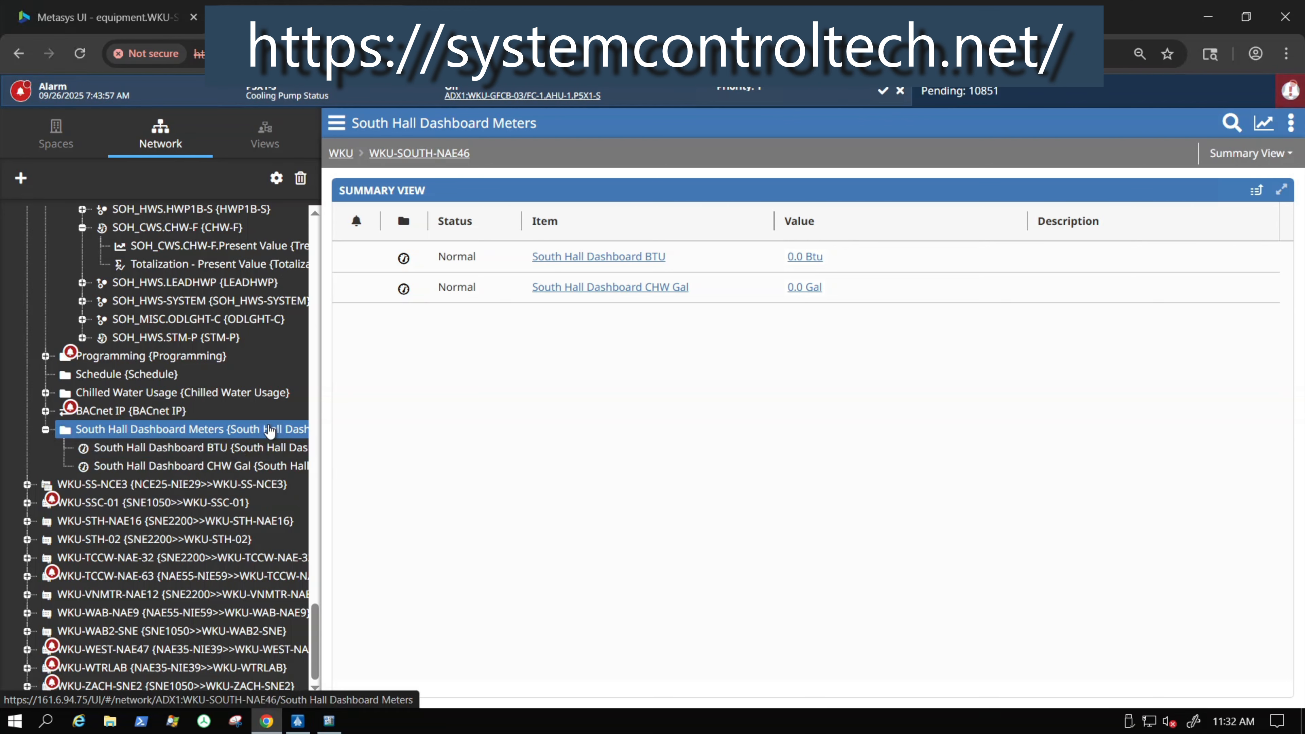
Start a new Program (Control System) object in the South Hall Dashboard Meters folder
{"action": "left_click", "coordinate": [21, 179]}
{"action": "left_click", "coordinate": [613, 257]}
{"action": "left_click", "coordinate": [611, 296]}
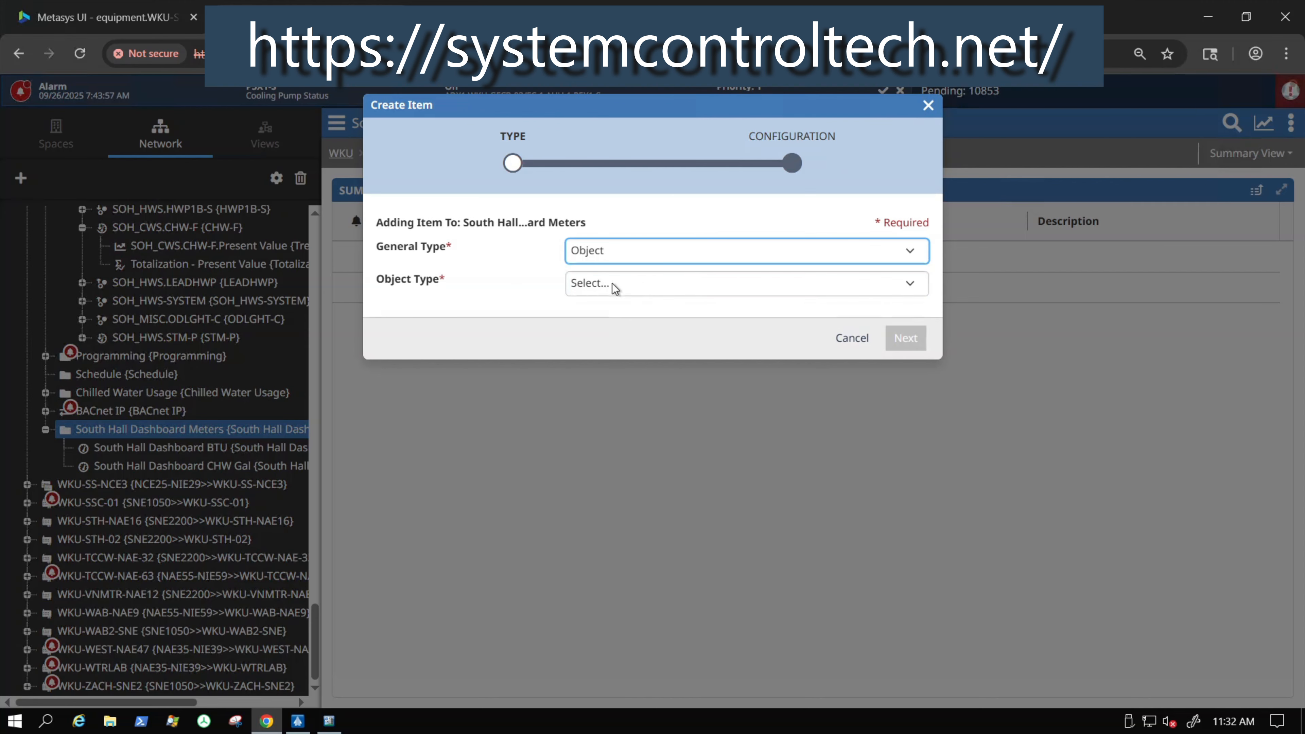
{"action": "left_click", "coordinate": [604, 284]}
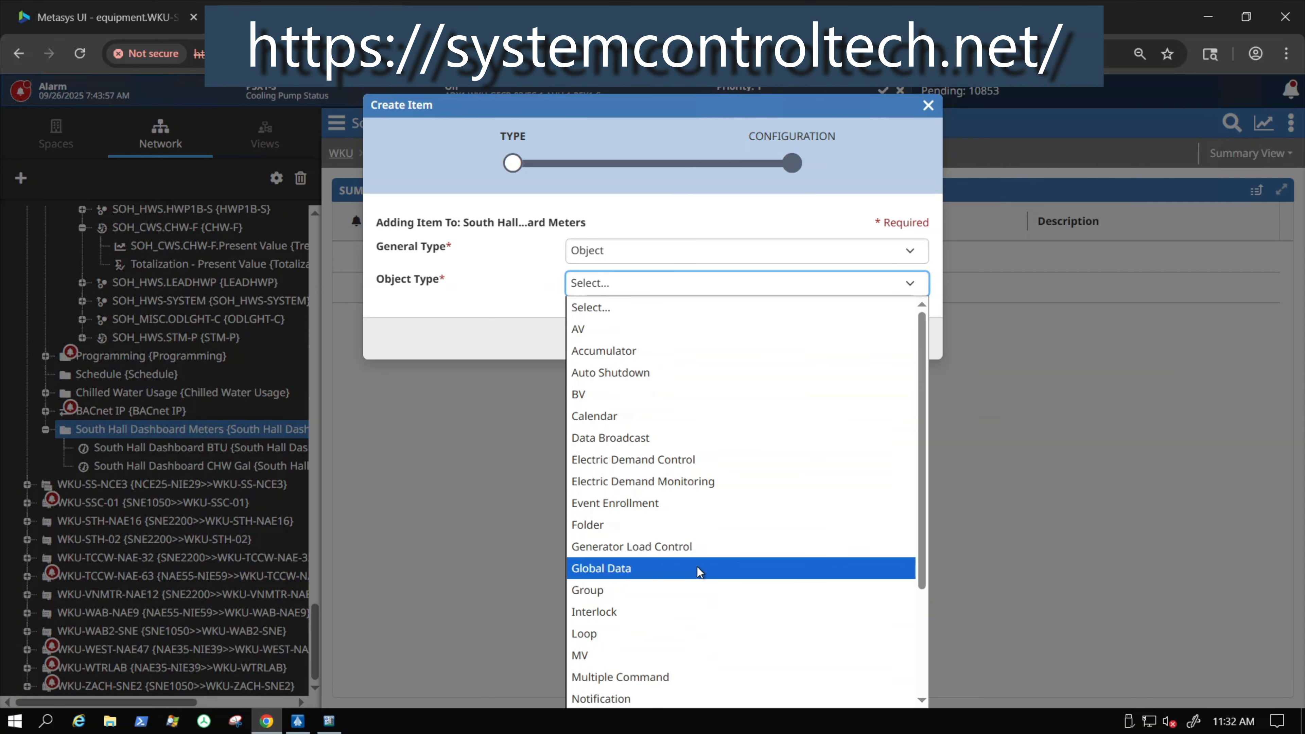
{"action": "scroll", "coordinate": [698, 587], "scroll_direction": "down", "scroll_amount": 3}
{"action": "left_click", "coordinate": [668, 589]}
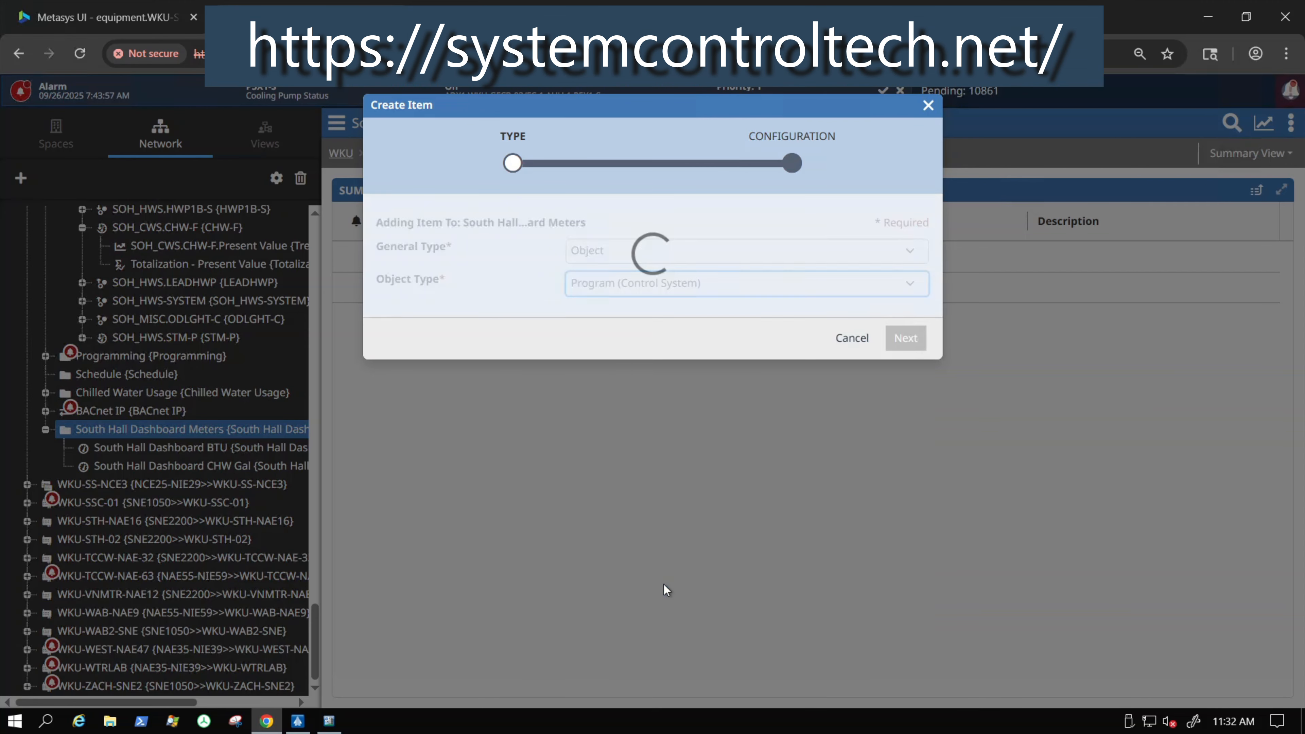
Give the program the unique identifier South Hall Dashboard Calc and create it with the default configuration
{"action": "left_click_drag", "start_coordinate": [651, 316], "coordinate": [529, 323]}
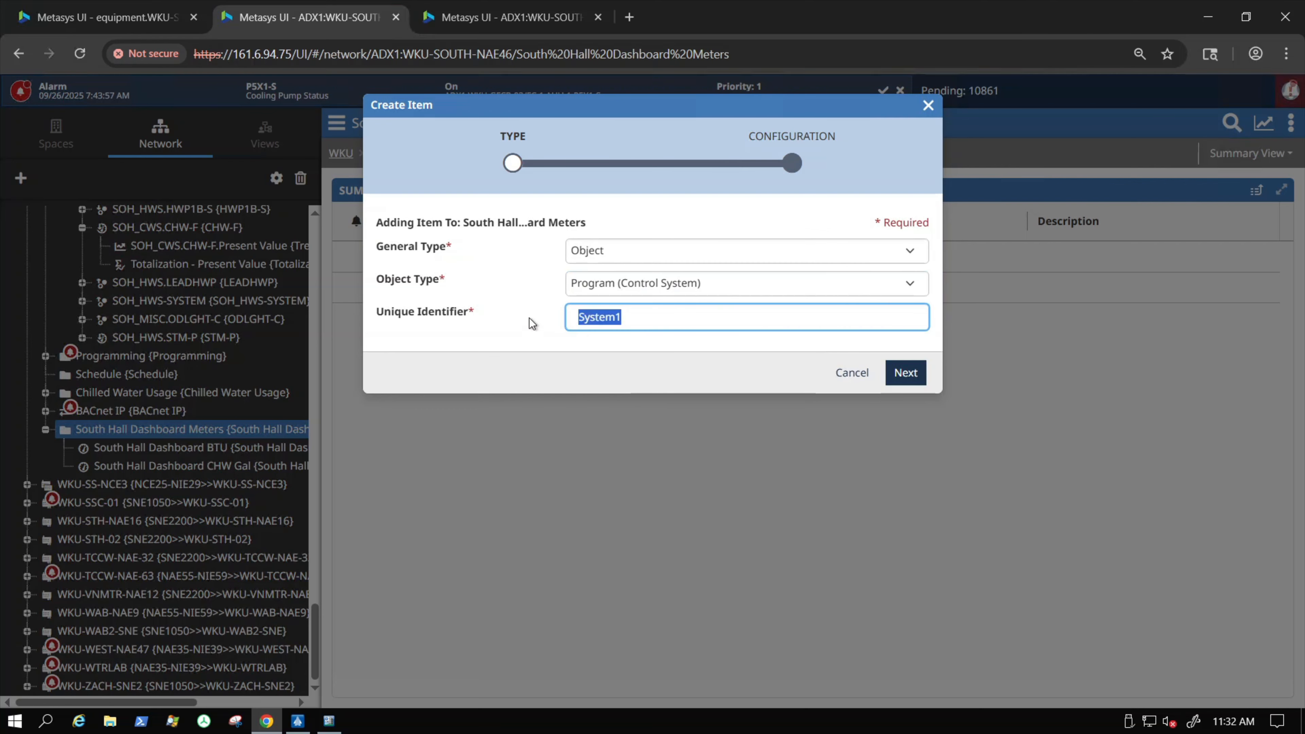
{"action": "type", "text": "South H"}
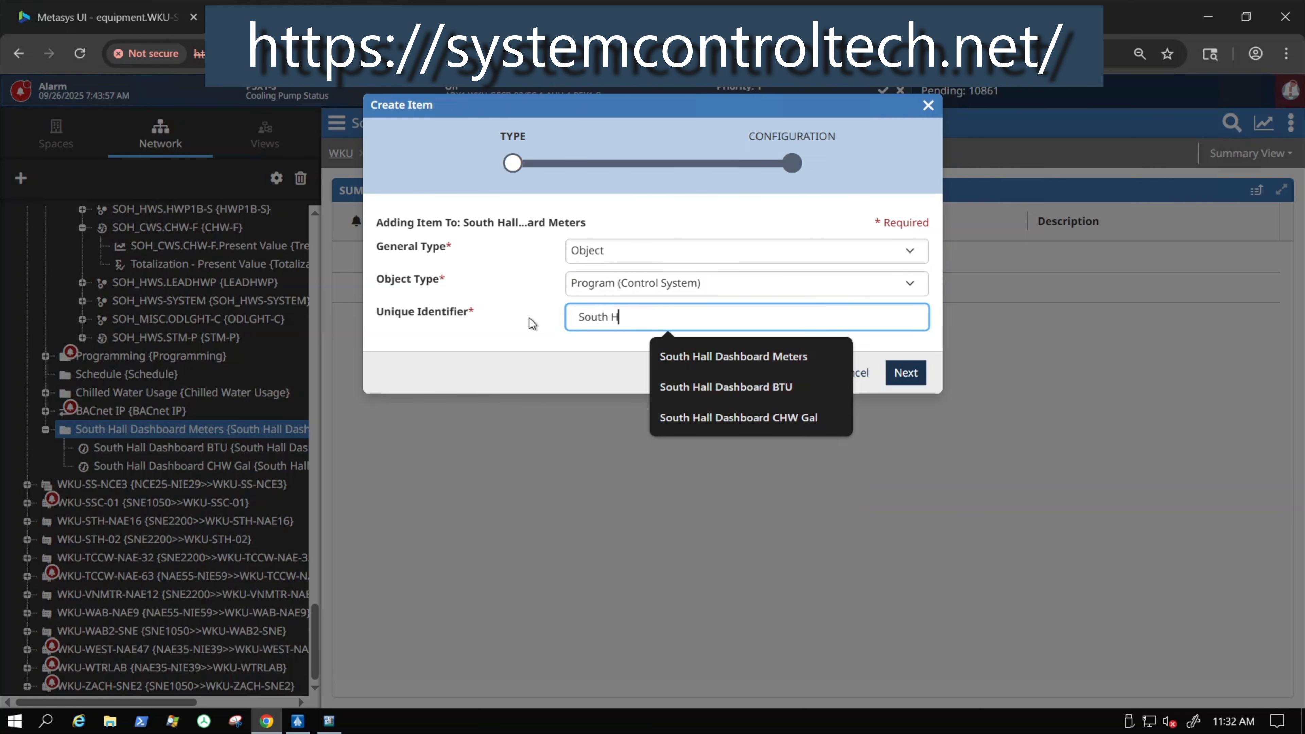
{"action": "type", "text": "all Das"}
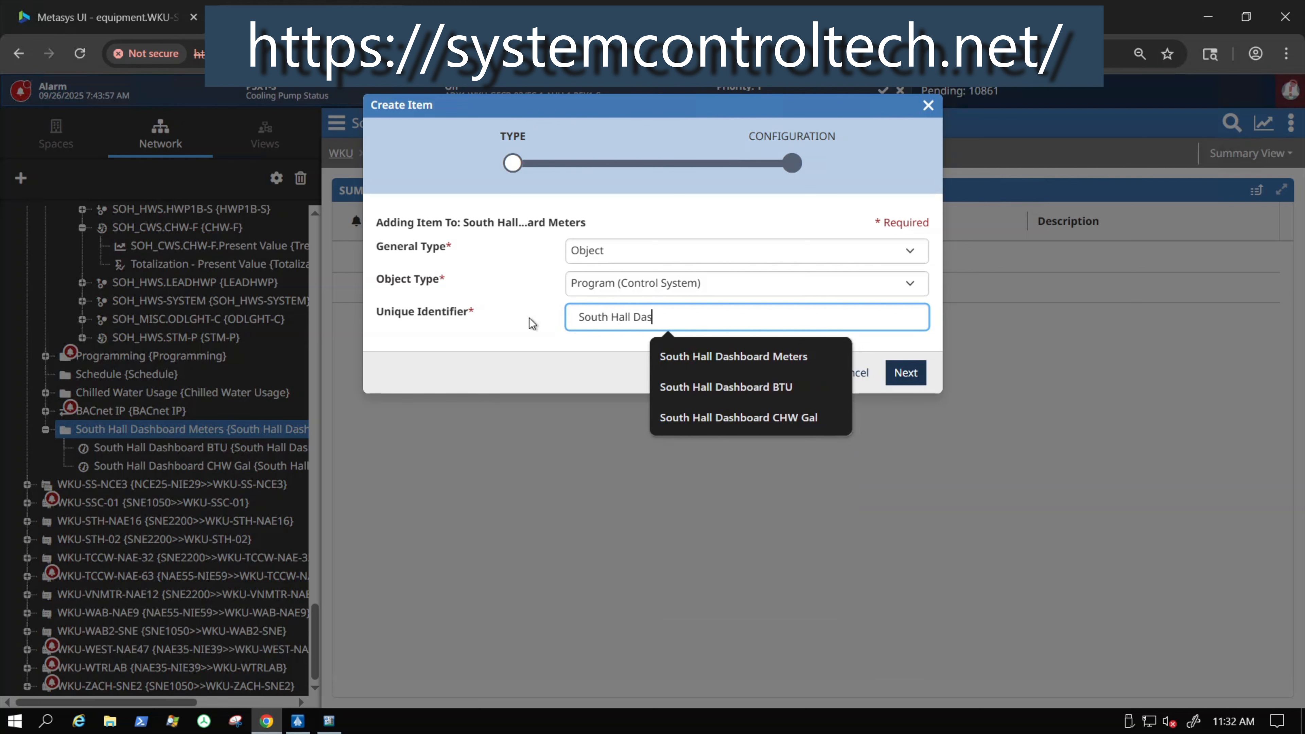
{"action": "type", "text": "hboarde"}
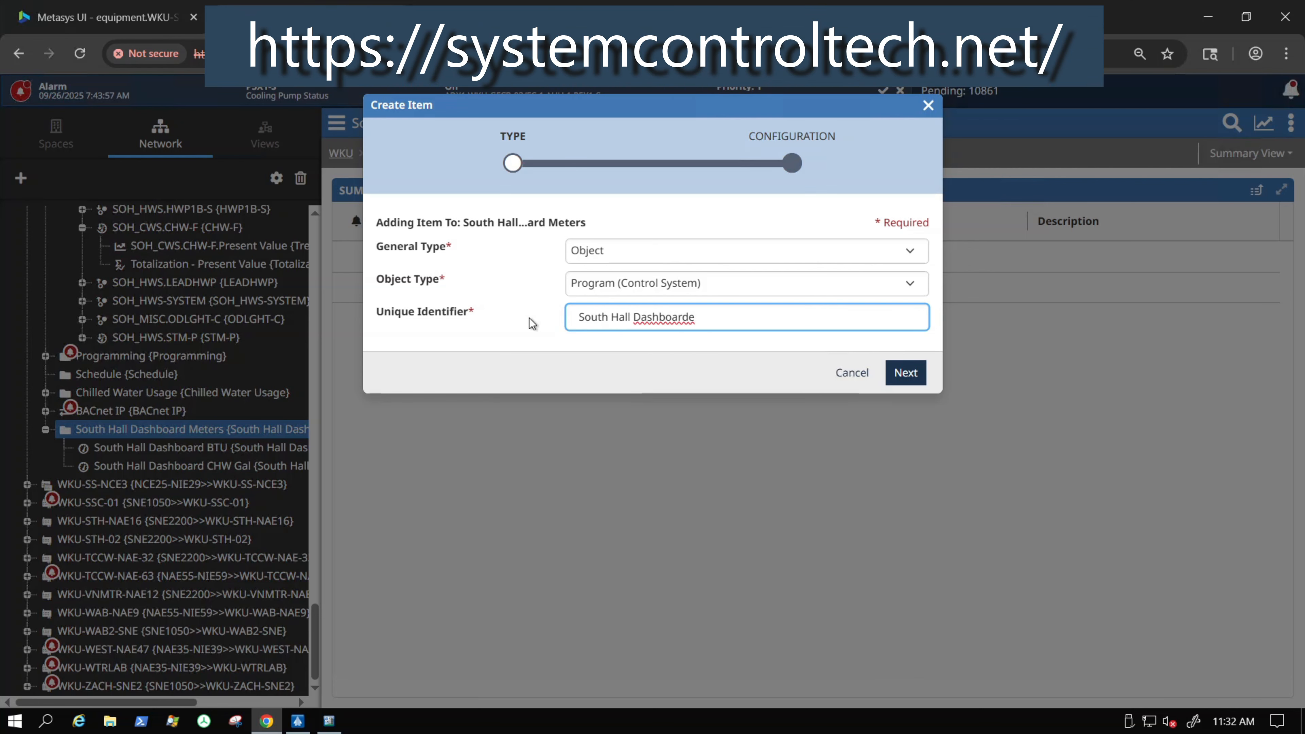
{"action": "key", "text": "BackSpace"}
{"action": "type", "text": "Calc"}
{"action": "left_click", "coordinate": [904, 380]}
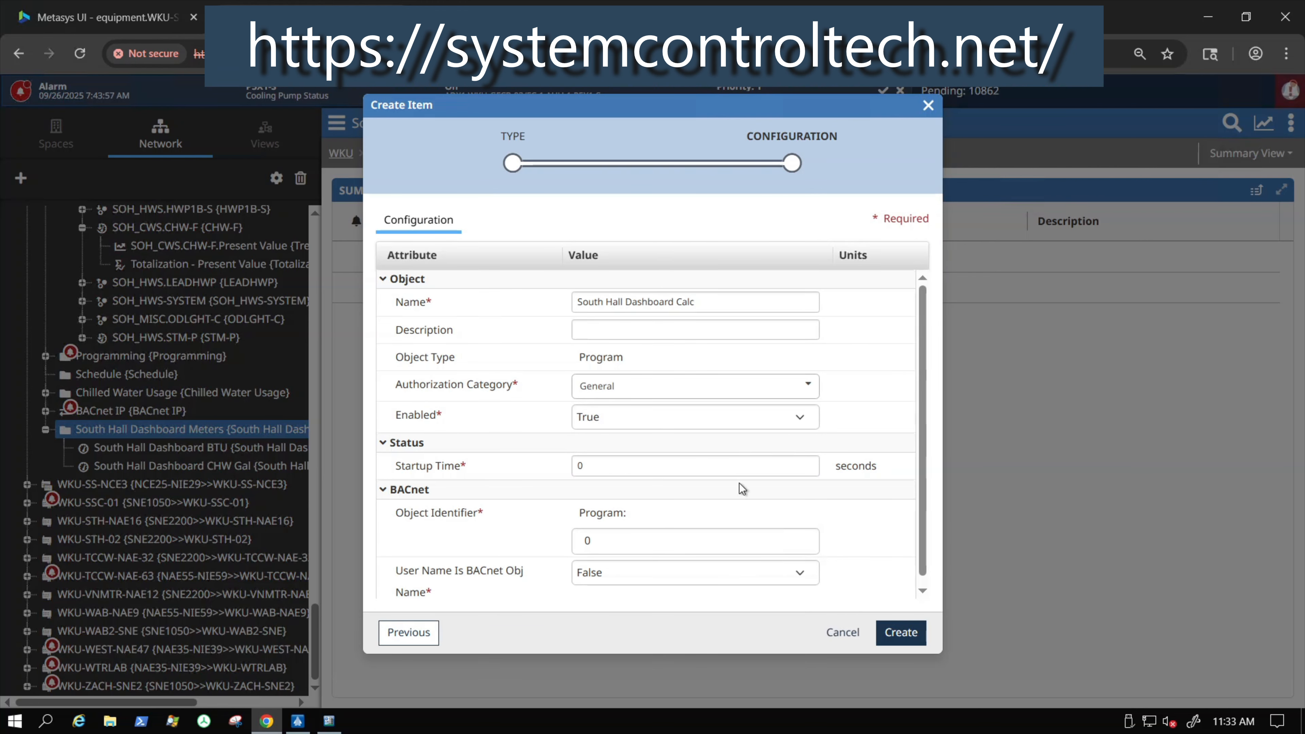
{"action": "left_click", "coordinate": [910, 647]}
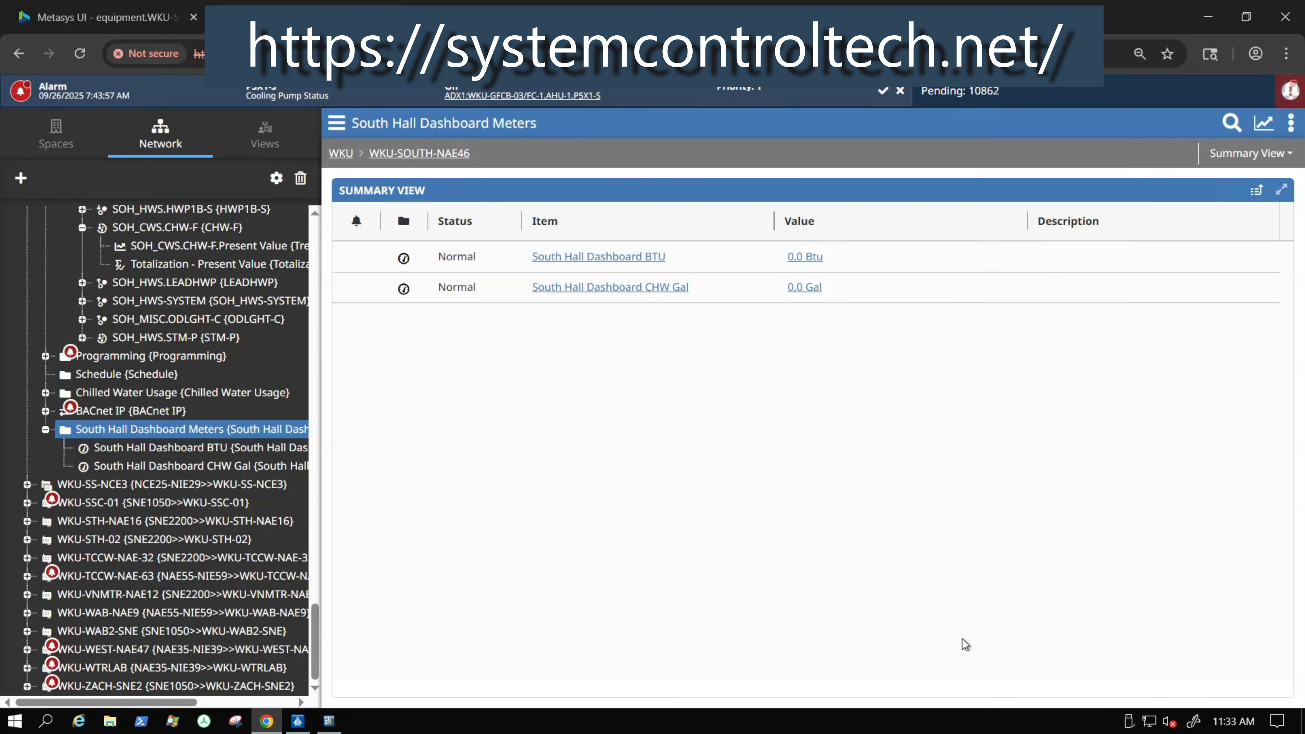
Open the South Hall Dashboard Calc program's logic for editing
{"action": "left_click", "coordinate": [128, 484]}
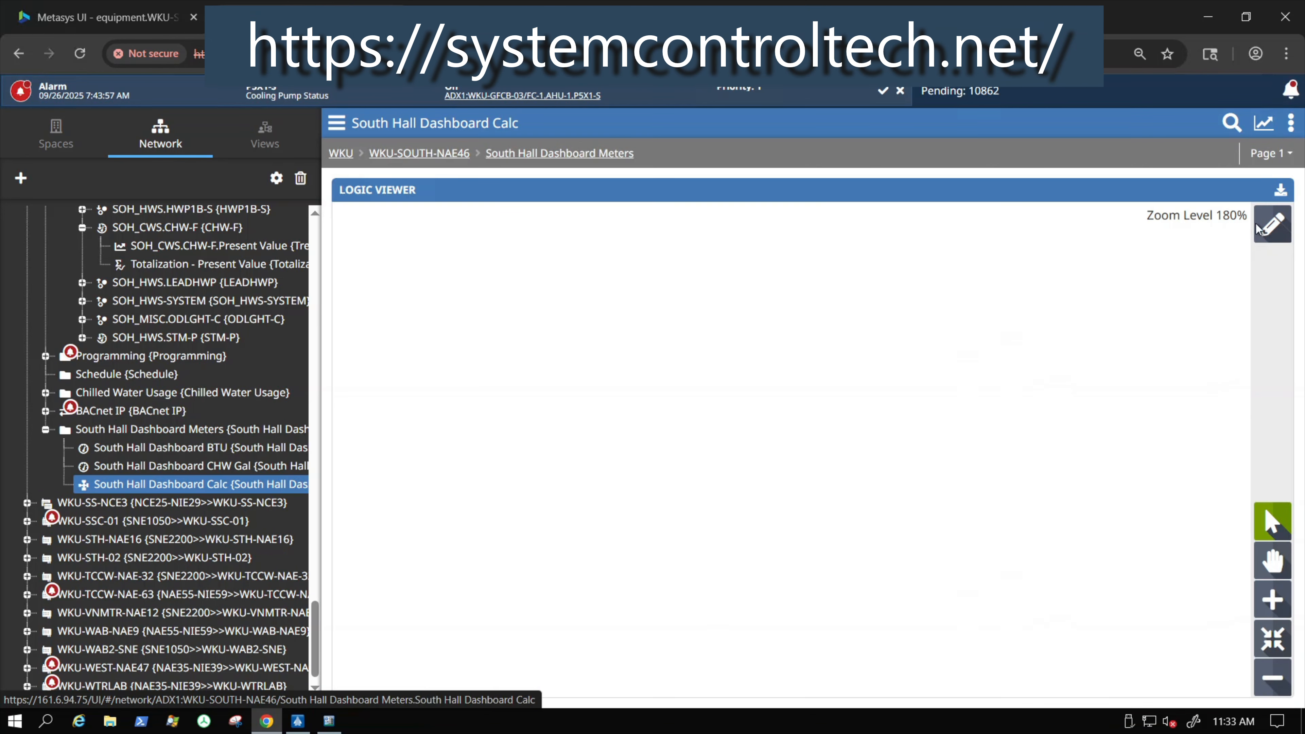
{"action": "left_click", "coordinate": [1273, 231]}
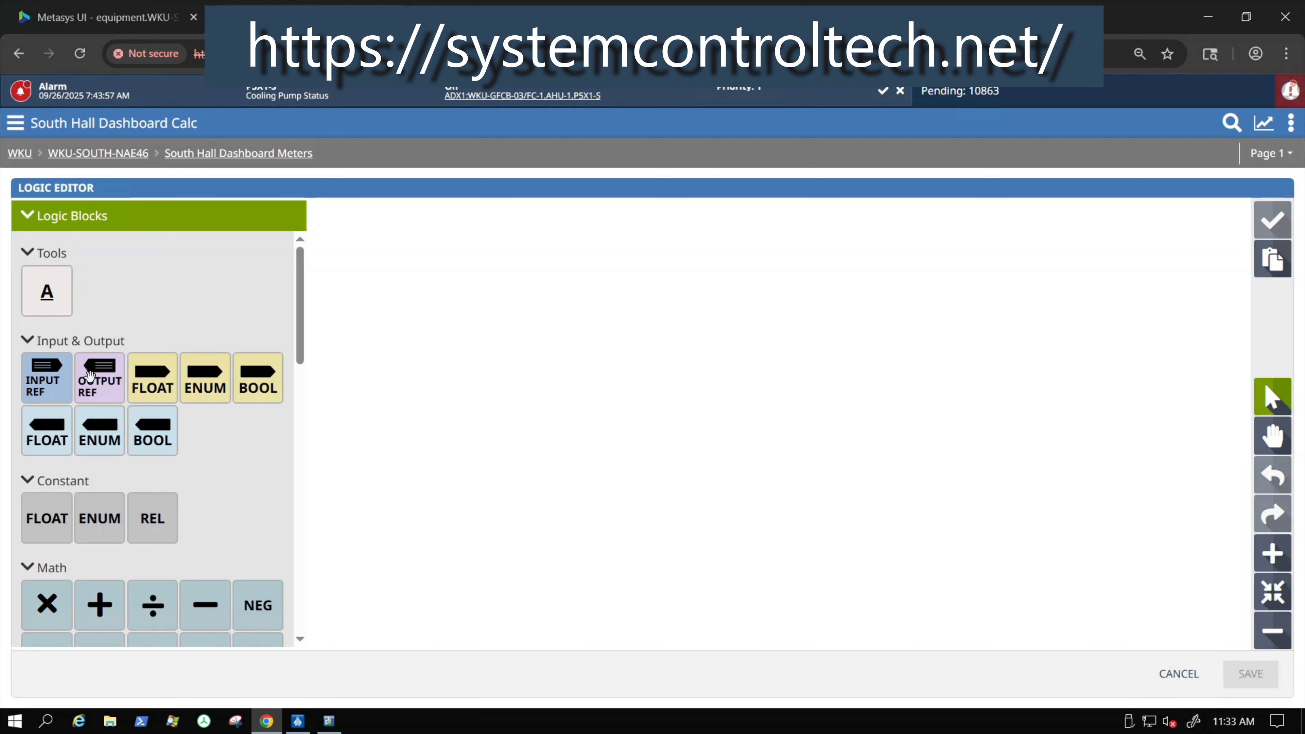
Place an output reference block in the empty logic area and expand WKU-SOUTH-NAE46 in the network tree to choose its items
{"action": "left_click_drag", "start_coordinate": [96, 377], "coordinate": [918, 442]}
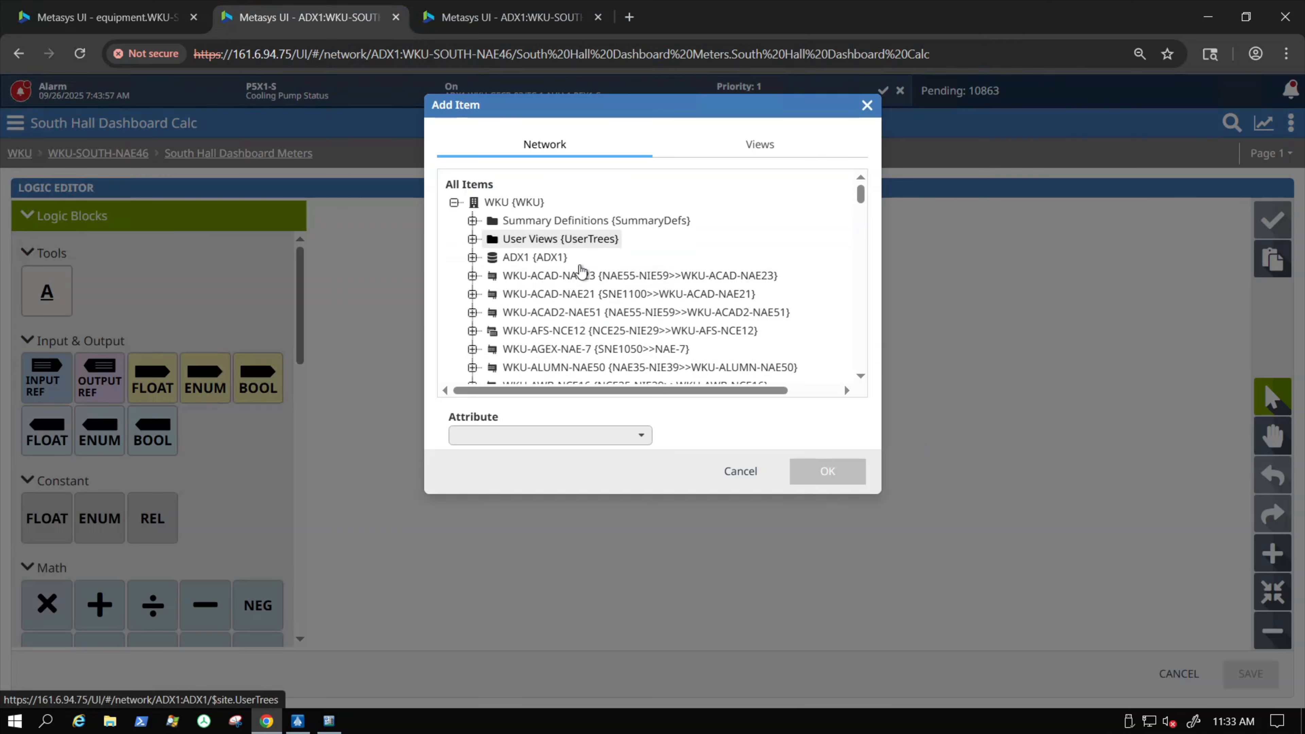
{"action": "scroll", "coordinate": [583, 314], "scroll_direction": "down", "scroll_amount": 5}
{"action": "scroll", "coordinate": [583, 314], "scroll_direction": "down", "scroll_amount": 8}
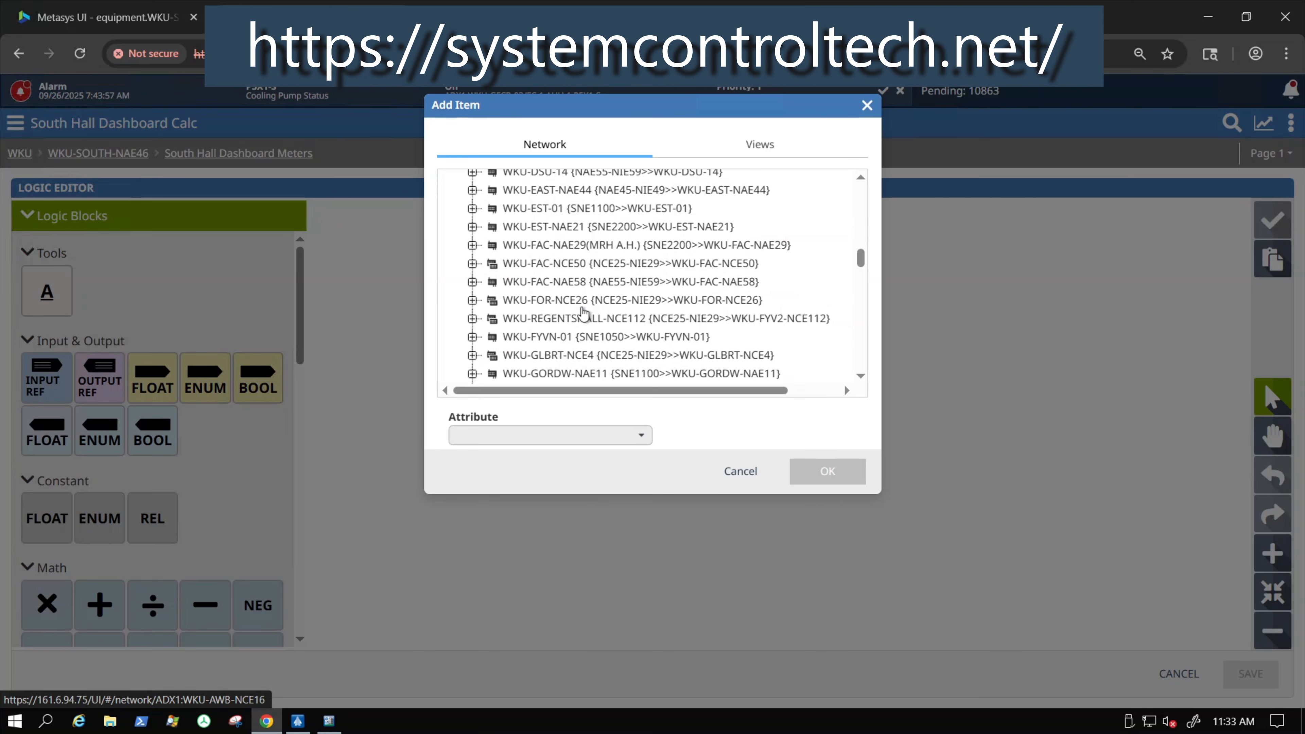
{"action": "scroll", "coordinate": [584, 313], "scroll_direction": "down", "scroll_amount": 5}
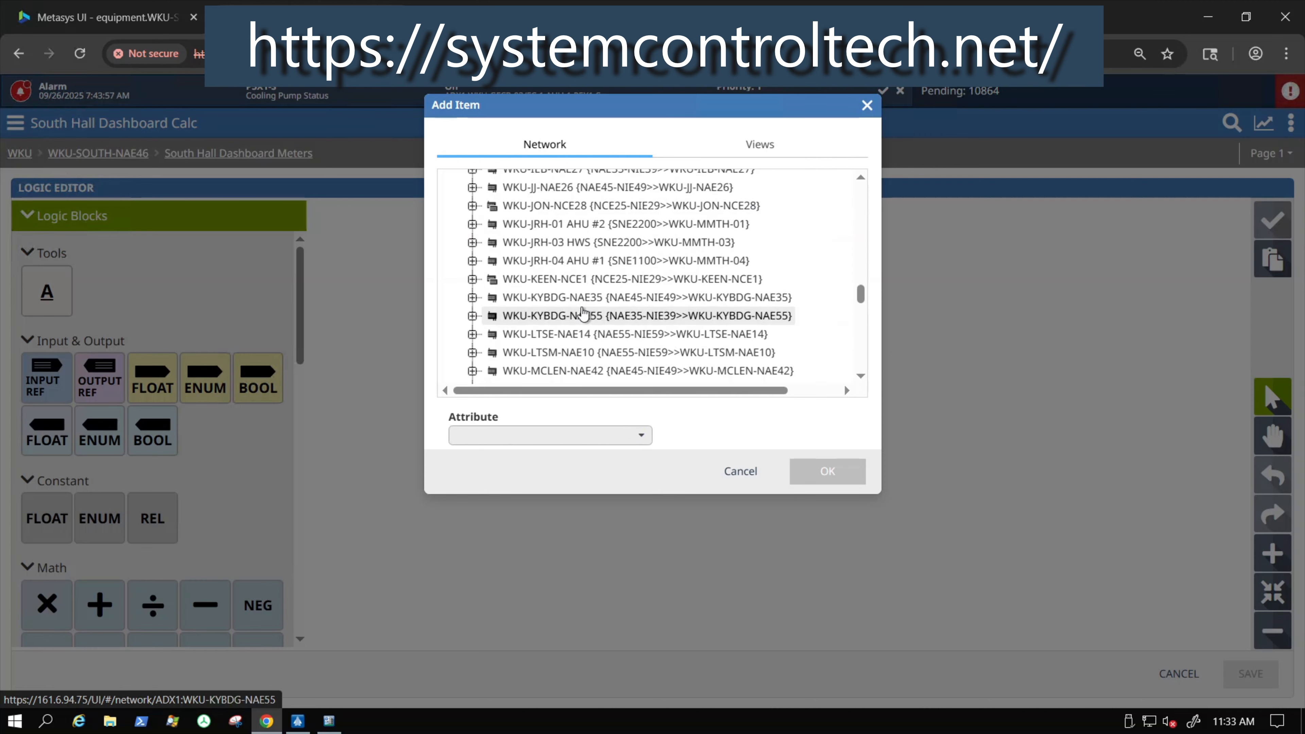
{"action": "scroll", "coordinate": [585, 314], "scroll_direction": "down", "scroll_amount": 5}
{"action": "scroll", "coordinate": [612, 316], "scroll_direction": "down", "scroll_amount": 5}
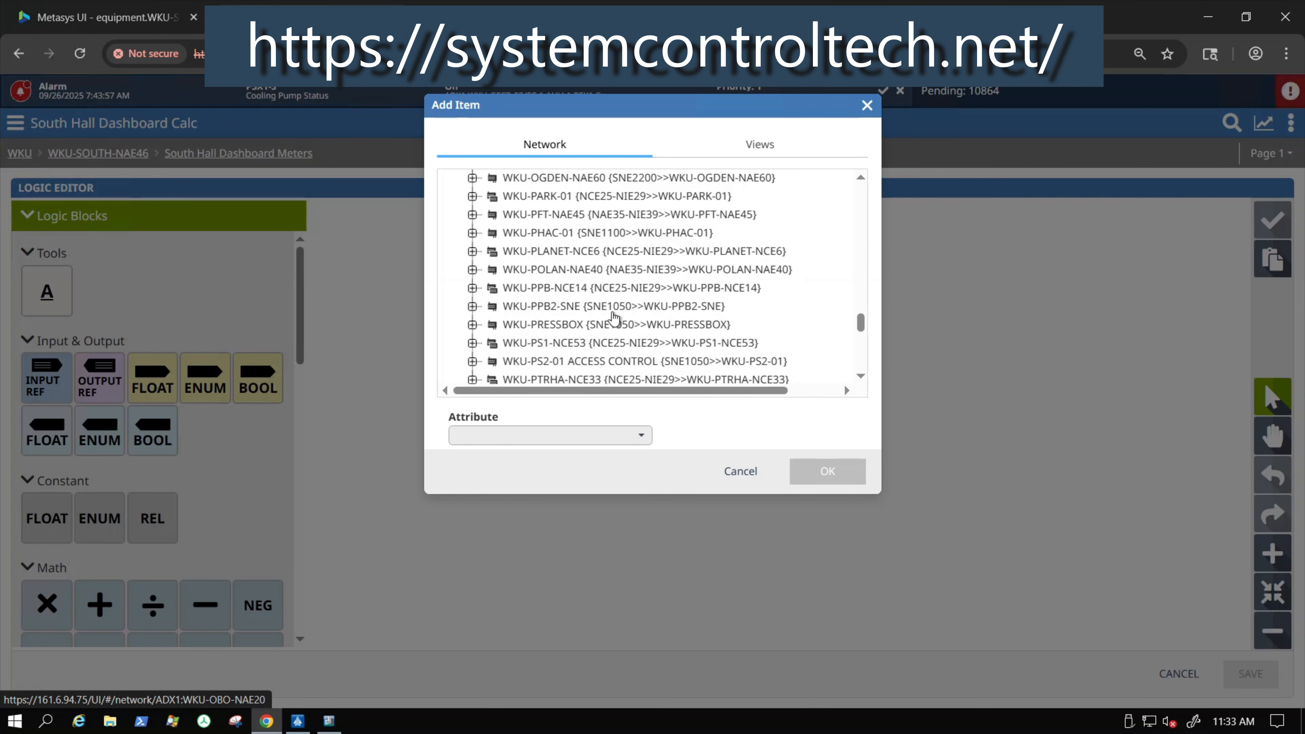
{"action": "scroll", "coordinate": [613, 317], "scroll_direction": "down", "scroll_amount": 3}
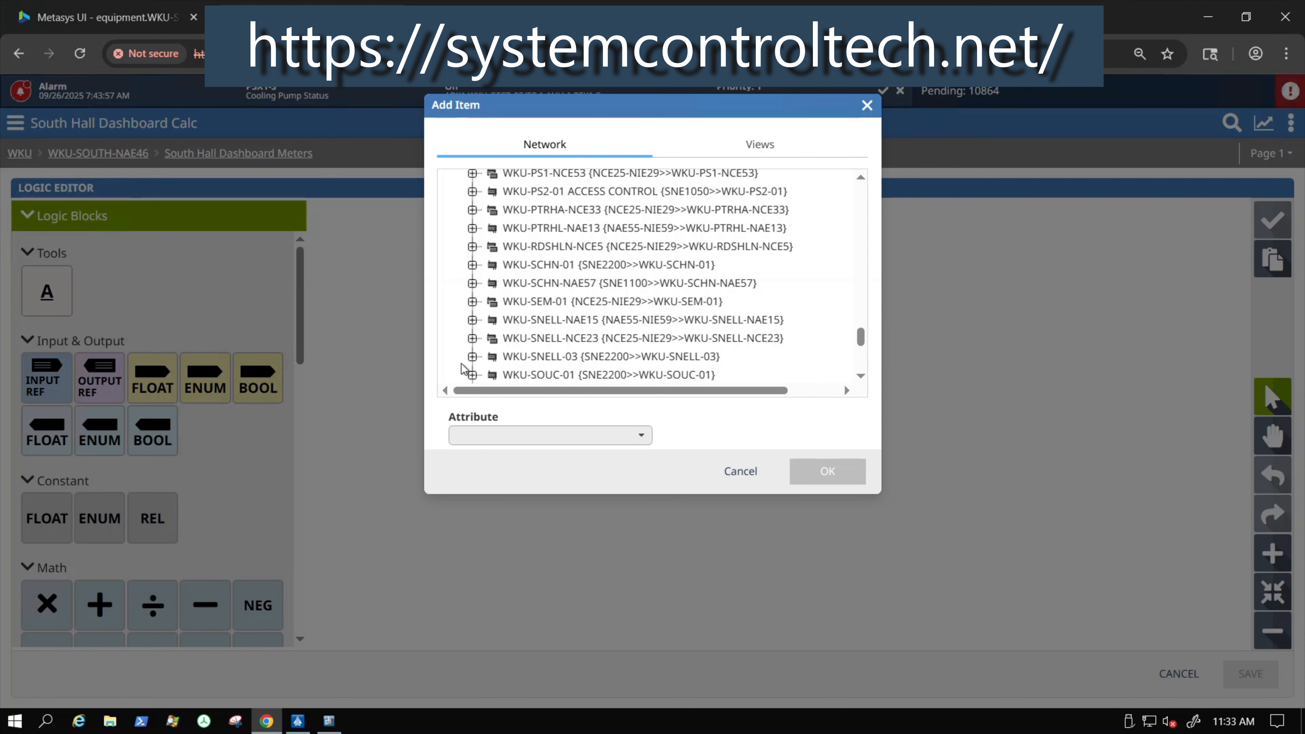
{"action": "scroll", "coordinate": [469, 375], "scroll_direction": "down", "scroll_amount": 2}
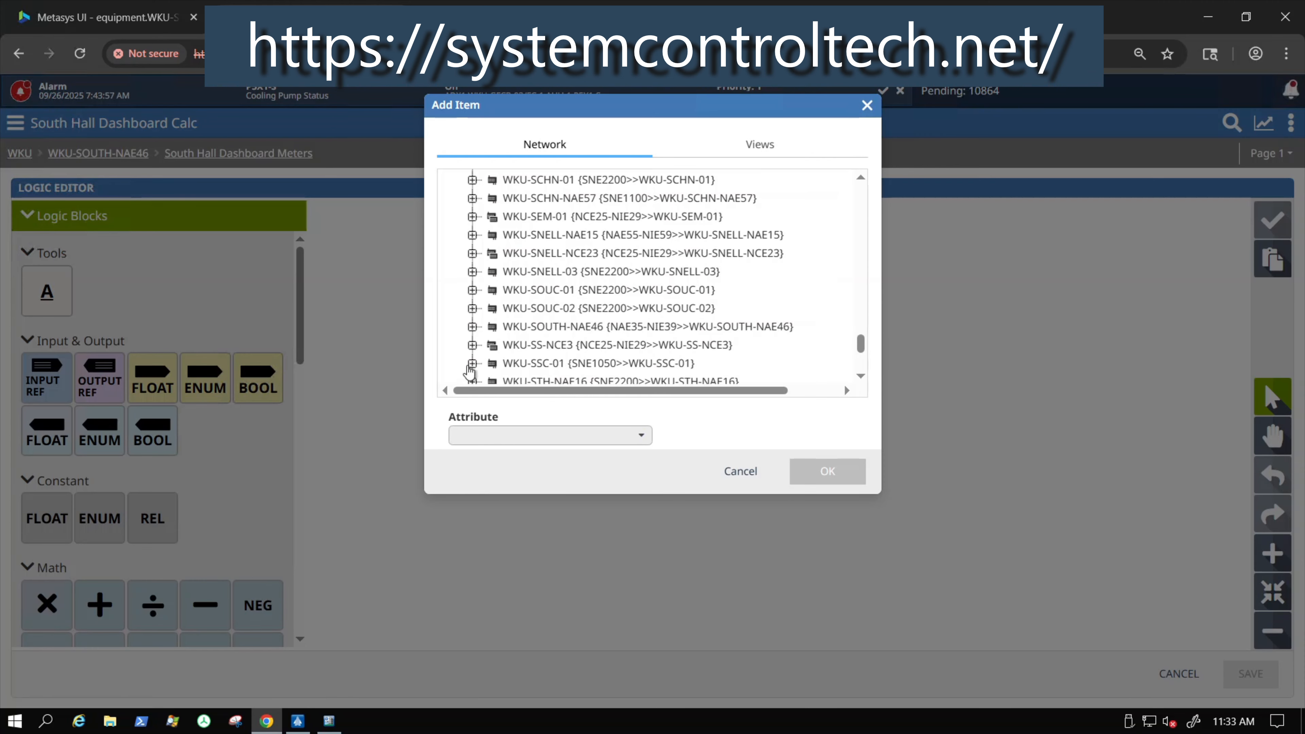
{"action": "left_click", "coordinate": [471, 328]}
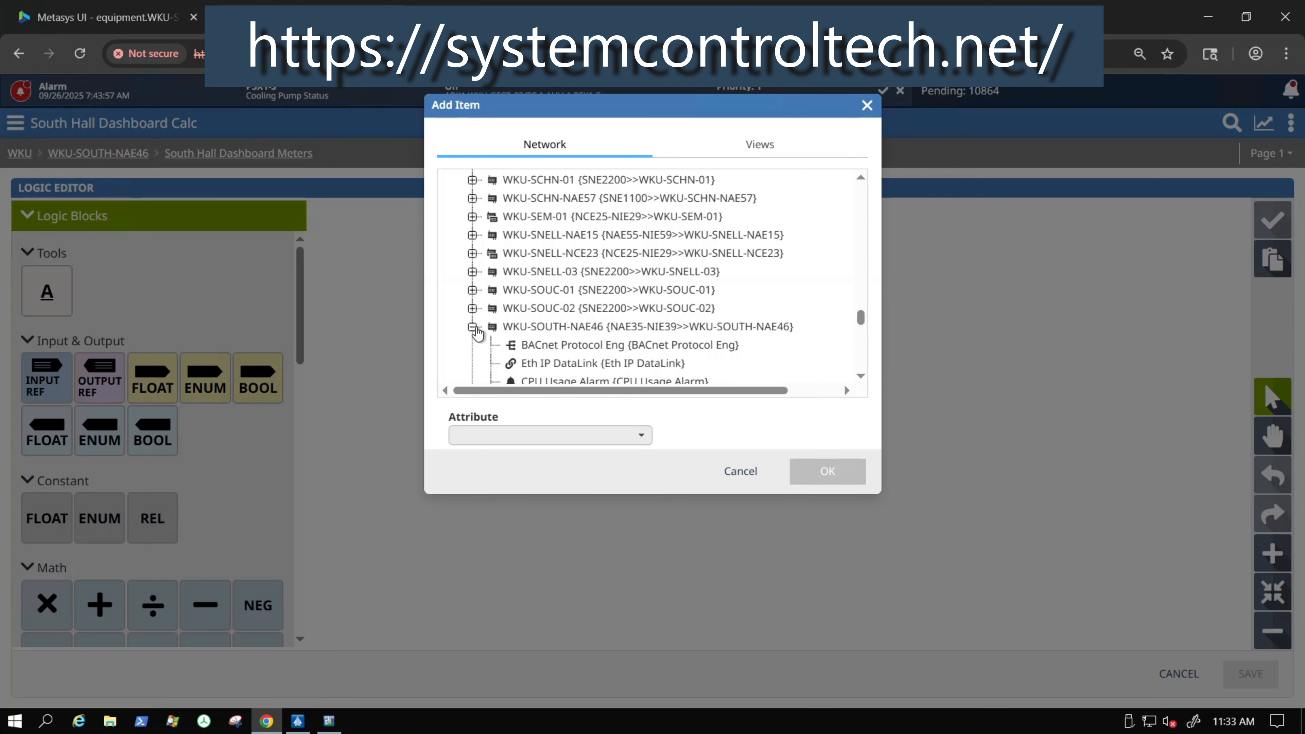
Add South Hall Dashboard BTU and South Hall Dashboard CHW Gal from the South Hall Dashboard Meters folder as output references
{"action": "scroll", "coordinate": [475, 331], "scroll_direction": "down", "scroll_amount": 5}
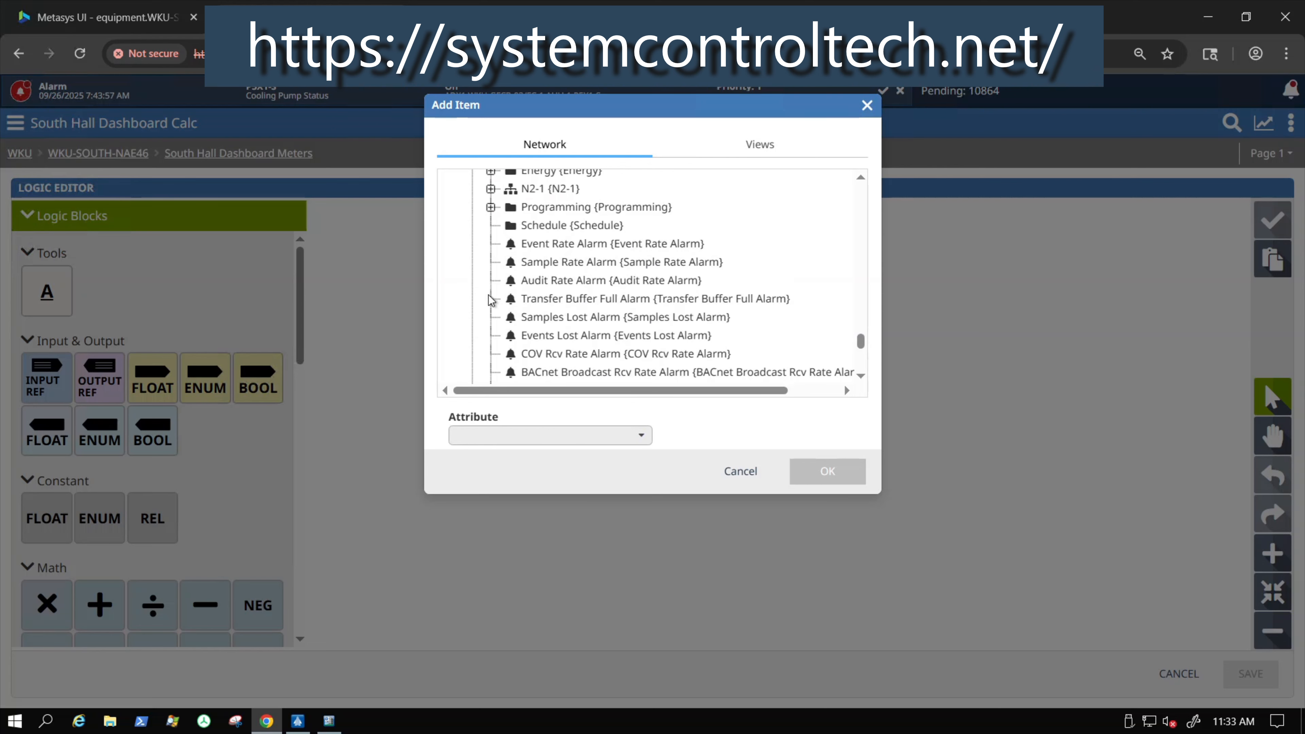
{"action": "scroll", "coordinate": [490, 298], "scroll_direction": "down", "scroll_amount": 3}
{"action": "left_click", "coordinate": [491, 258]}
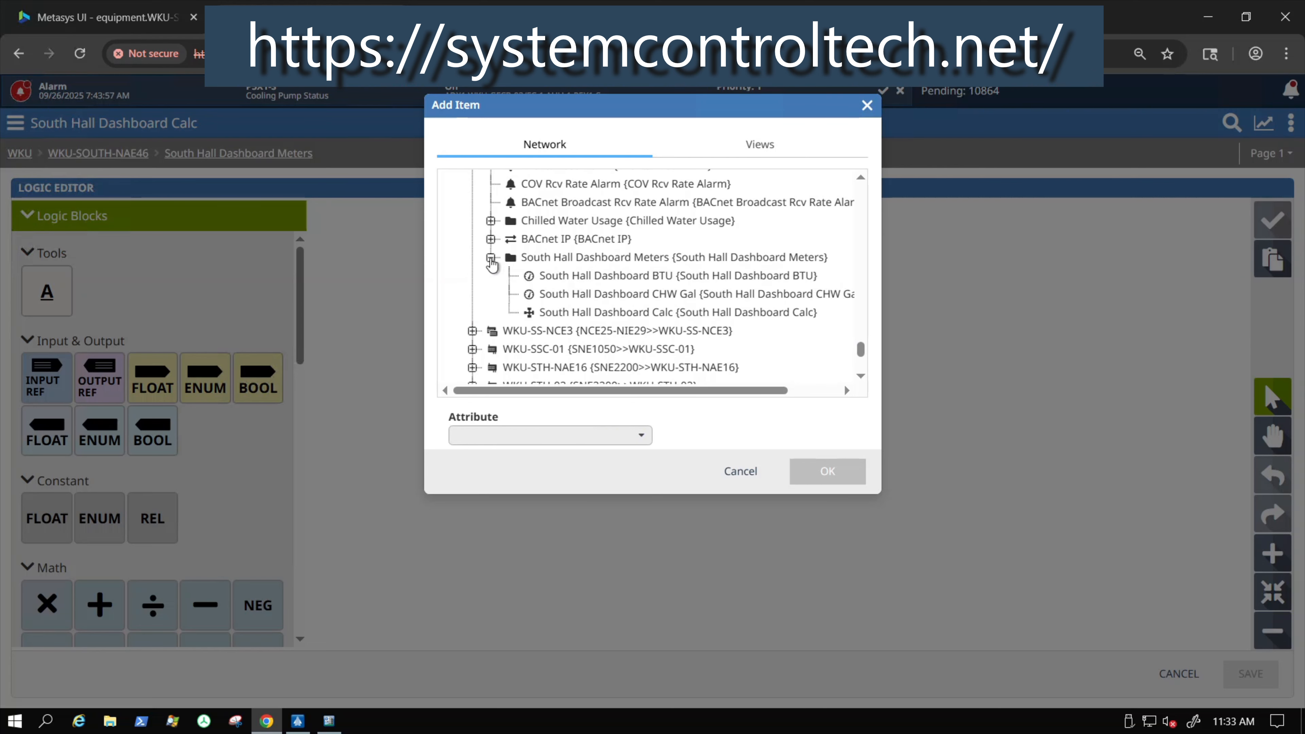
{"action": "left_click", "coordinate": [594, 288]}
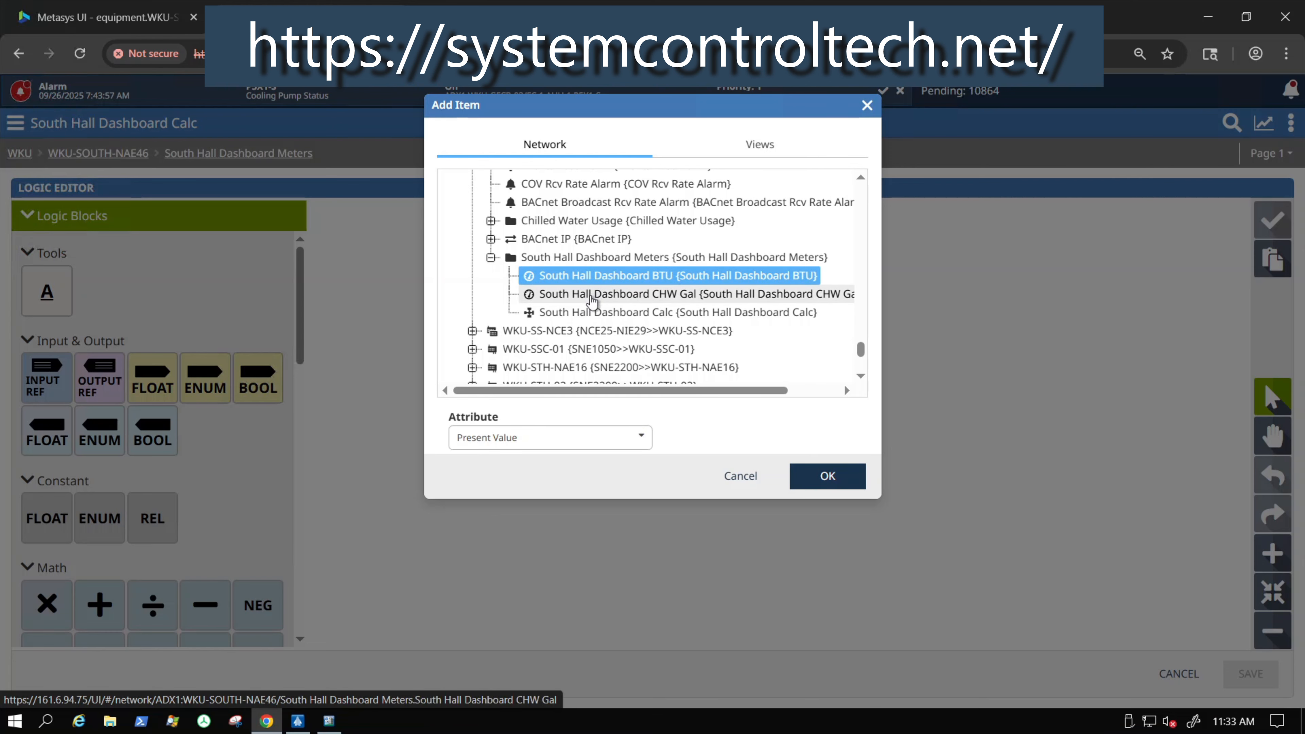
{"action": "left_click", "coordinate": [593, 295], "text": "ctrl"}
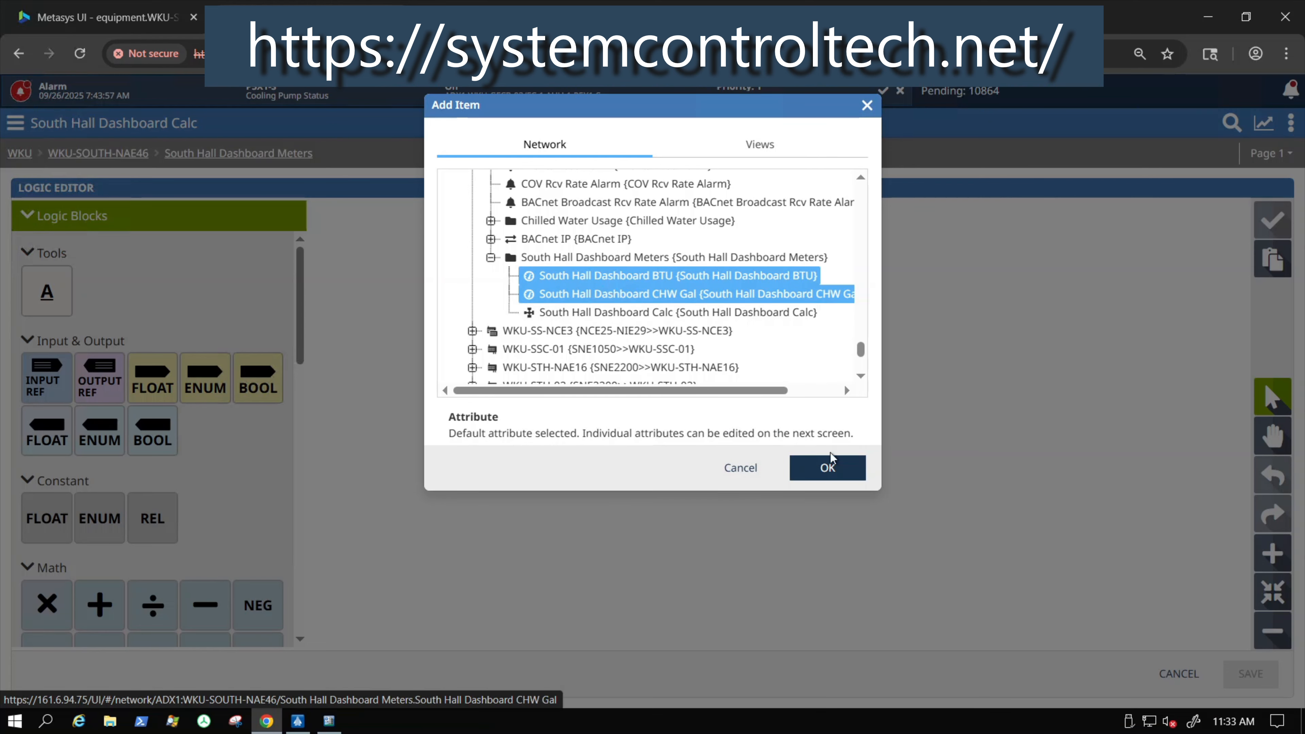
{"action": "left_click", "coordinate": [836, 472]}
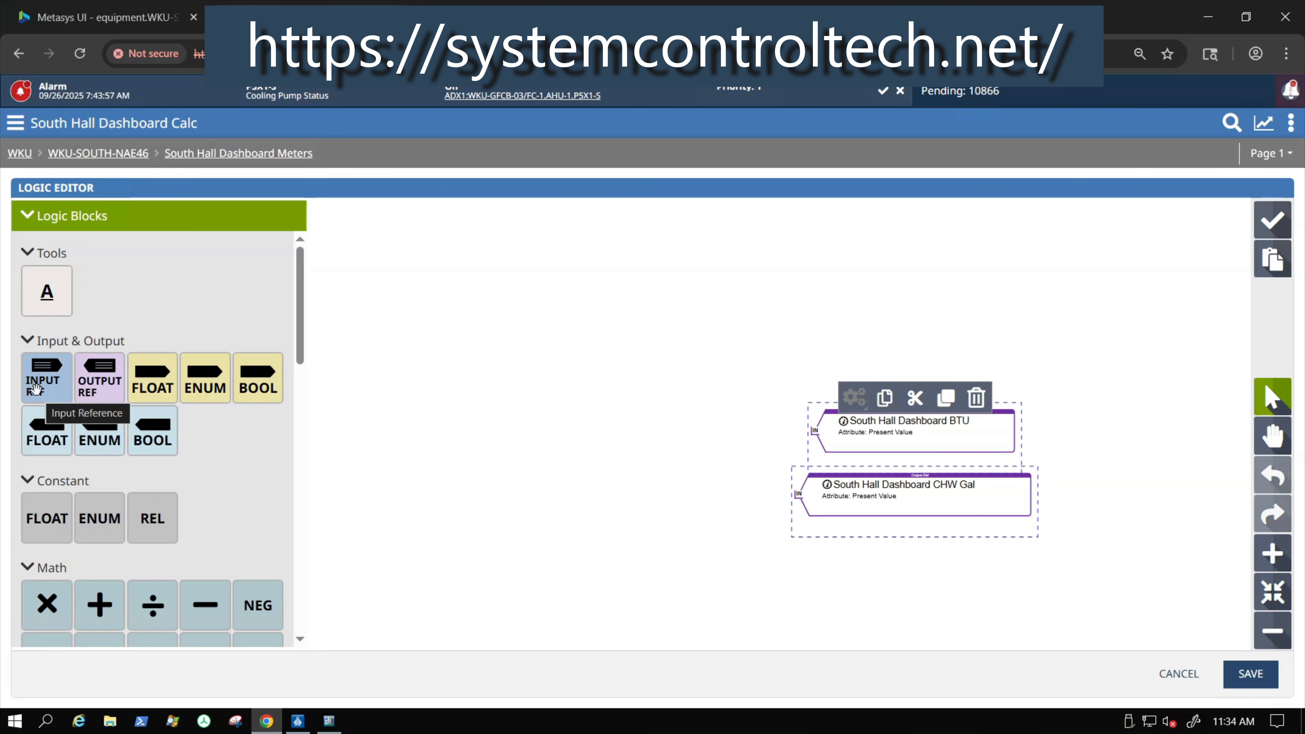
Add an input reference to the Present Value of South Hall CHW BTU, found under N2-1 > NC12-1 of WKU-SOUTH-NAE46
{"action": "left_click_drag", "start_coordinate": [35, 389], "coordinate": [403, 449]}
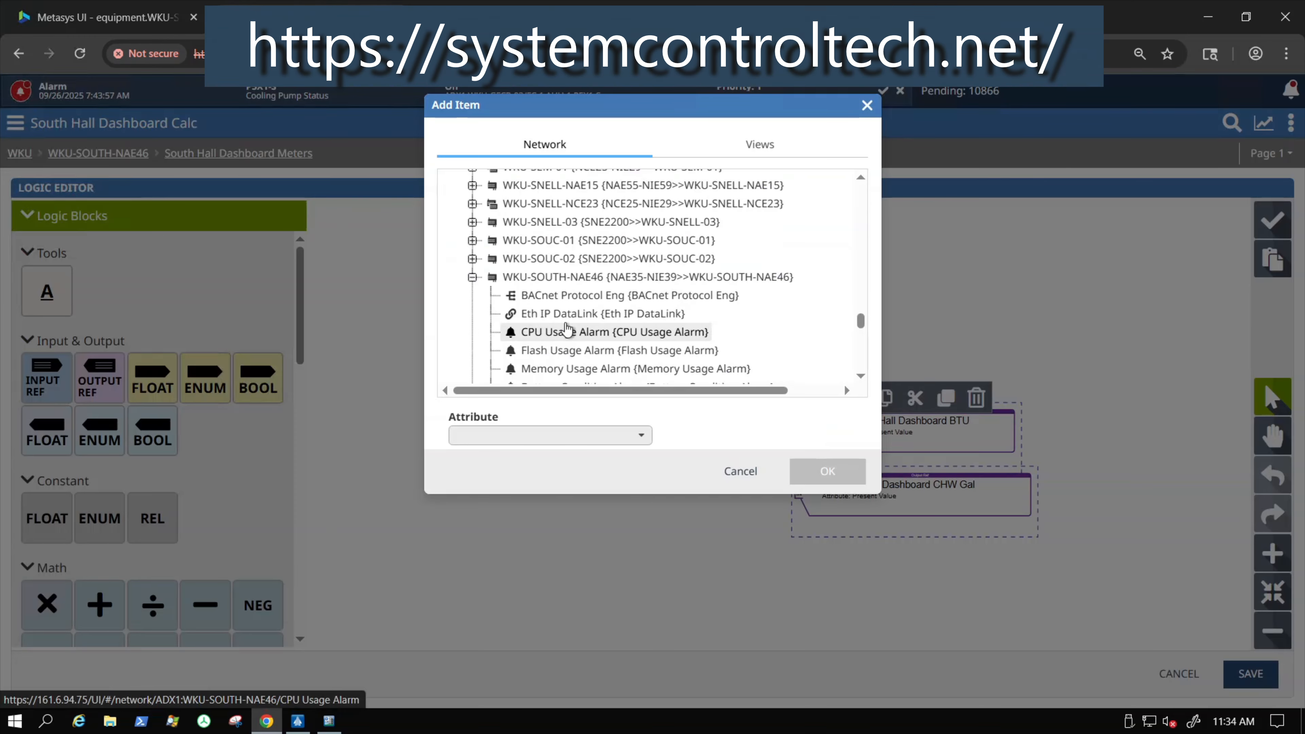
{"action": "scroll", "coordinate": [601, 316], "scroll_direction": "down", "scroll_amount": 5}
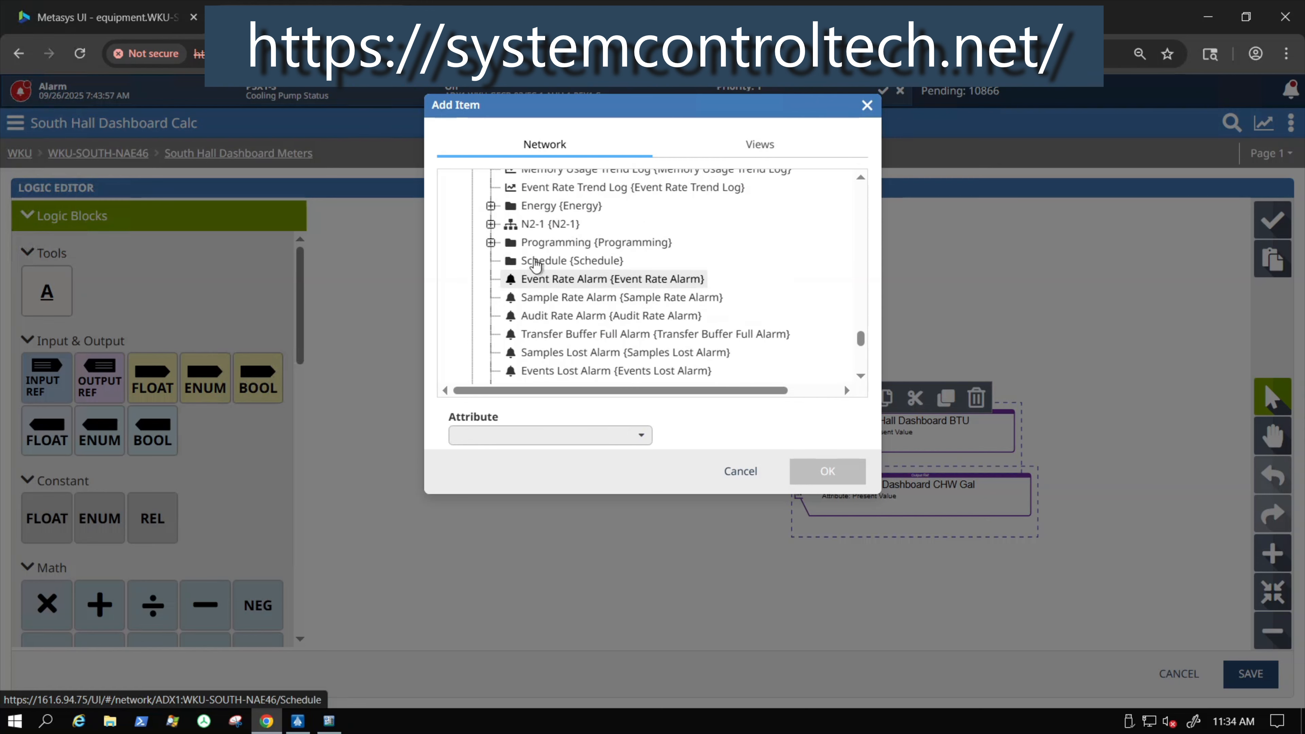
{"action": "left_click", "coordinate": [490, 225]}
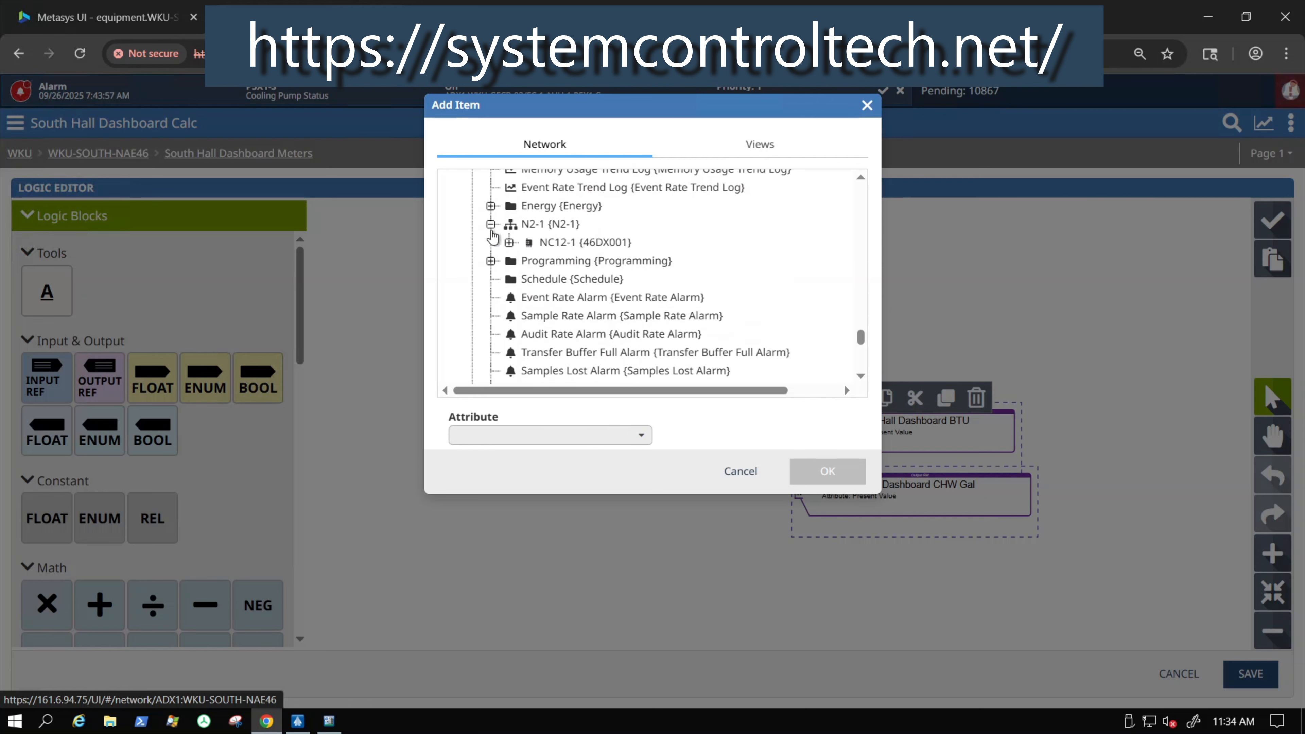
{"action": "left_click", "coordinate": [510, 245]}
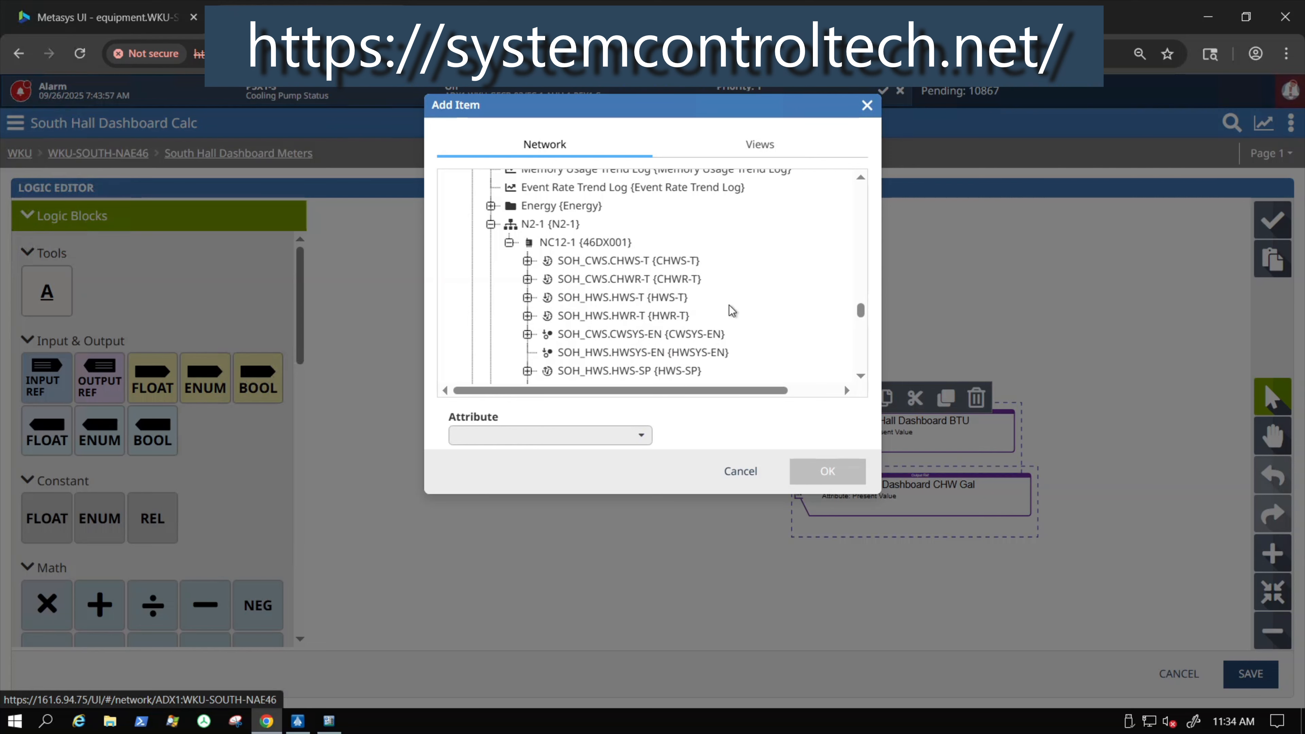
{"action": "scroll", "coordinate": [733, 311], "scroll_direction": "down", "scroll_amount": 2}
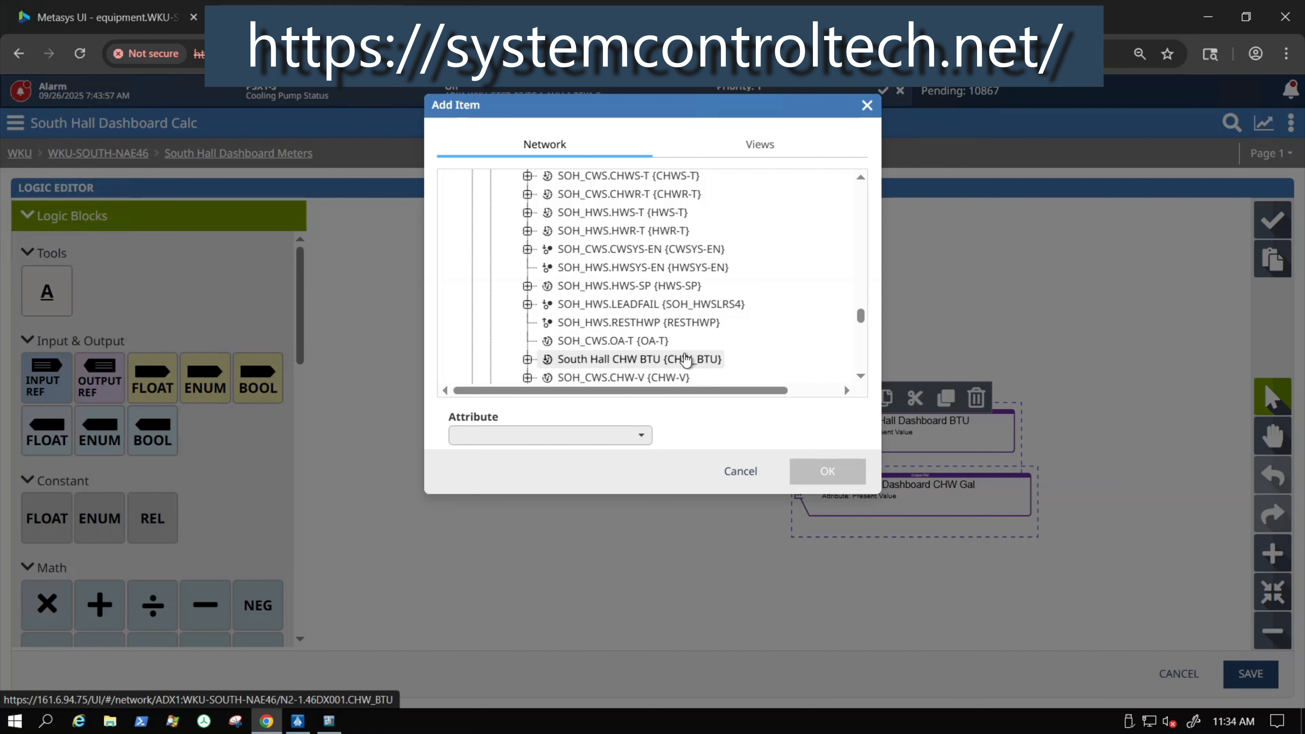
{"action": "left_click", "coordinate": [682, 363]}
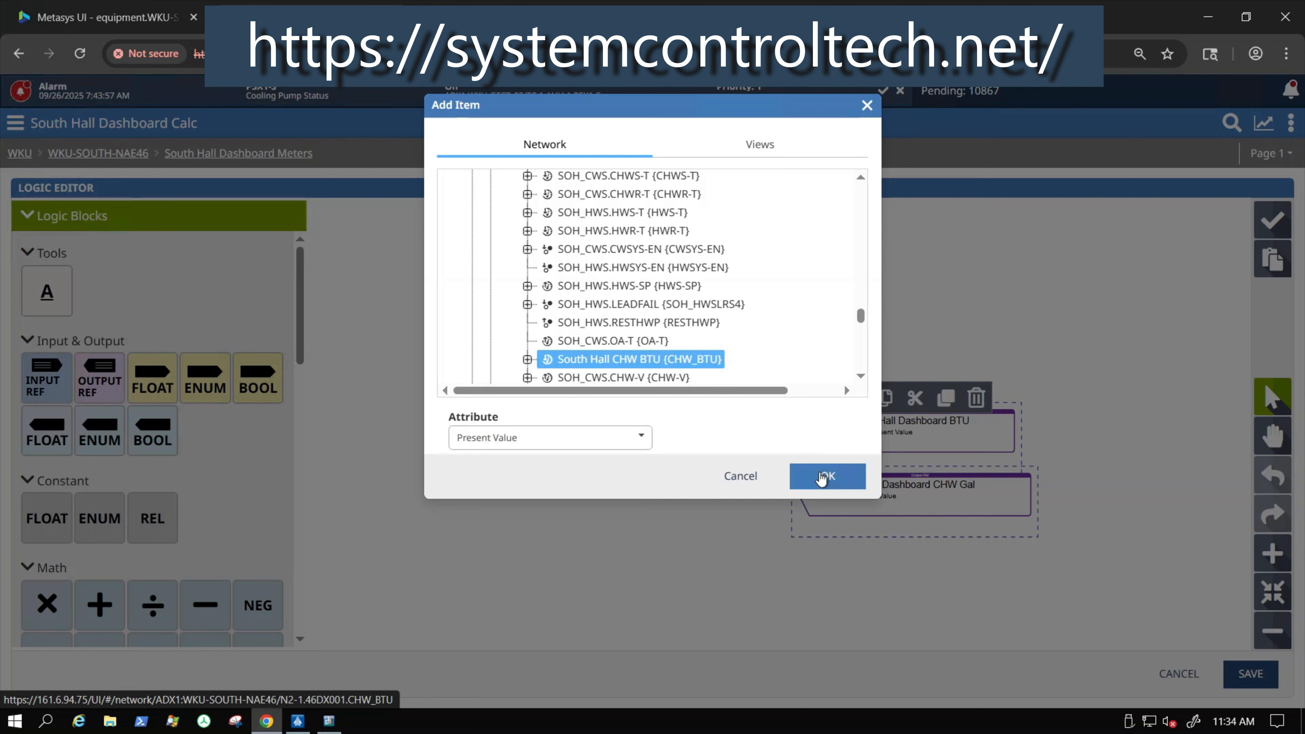
{"action": "left_click", "coordinate": [823, 477]}
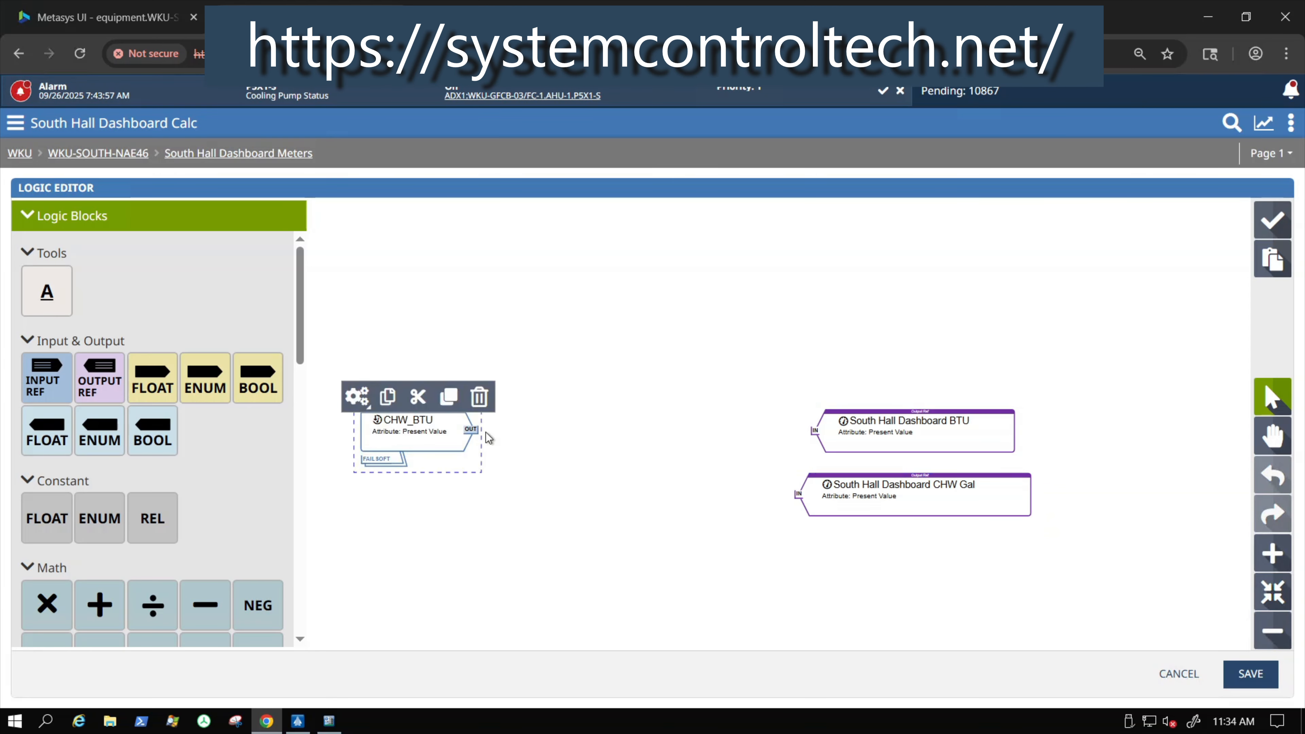
Connect the CHW_BTU output to the South Hall Dashboard BTU input with priority 12 (Application)
{"action": "left_click_drag", "start_coordinate": [488, 437], "coordinate": [821, 435]}
{"action": "left_click", "coordinate": [725, 451]}
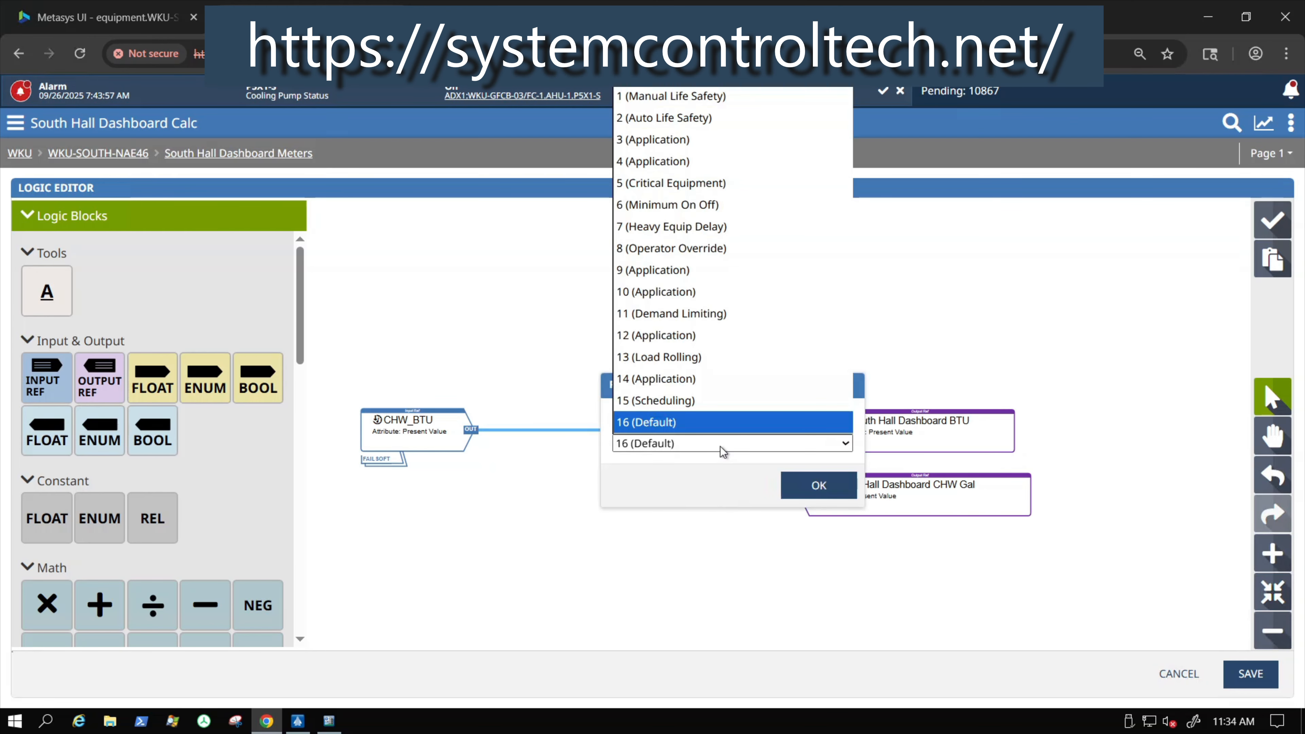
{"action": "left_click", "coordinate": [691, 335]}
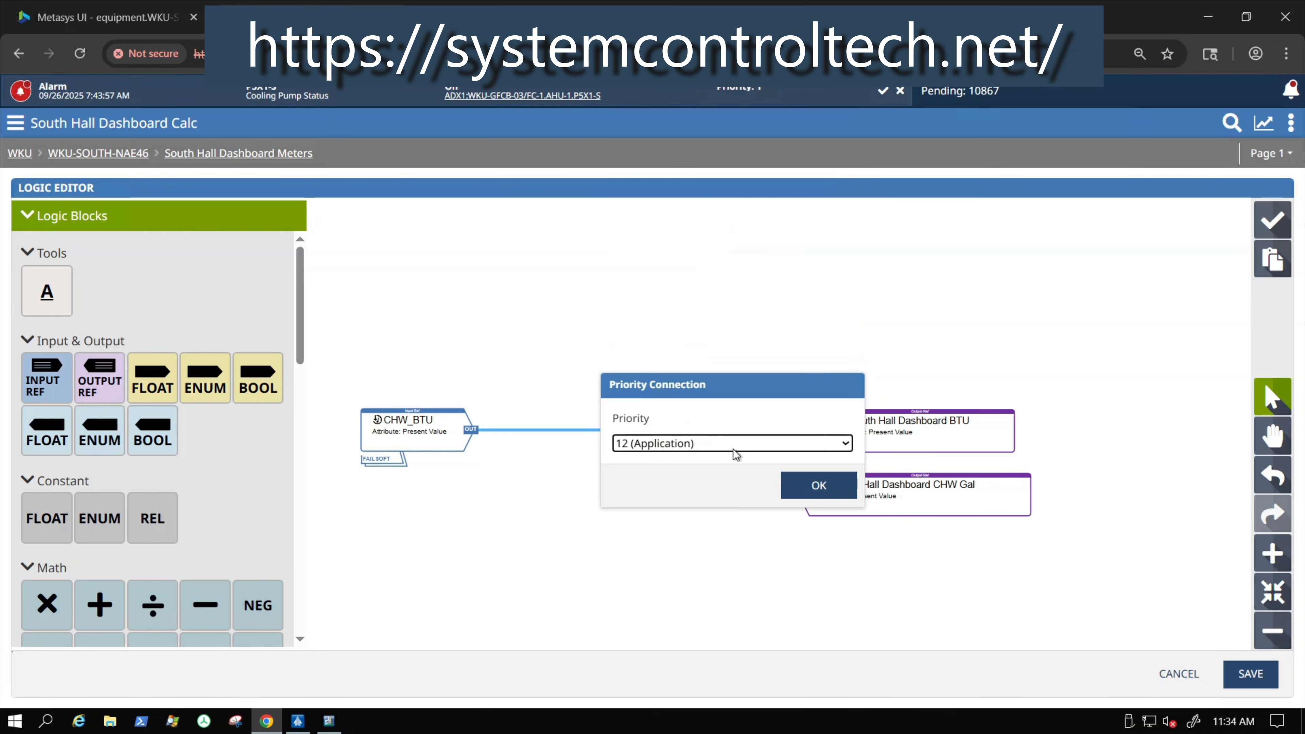
{"action": "left_click", "coordinate": [782, 479]}
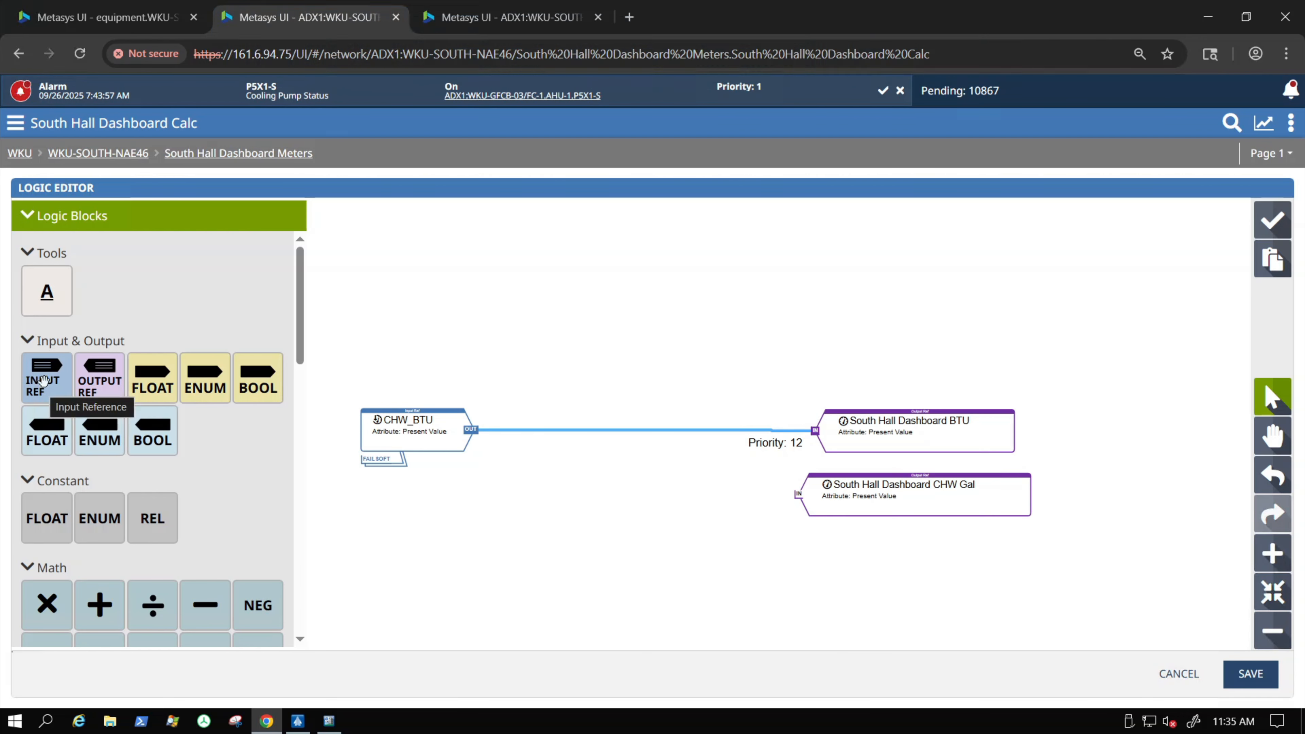
Place a second input reference block below CHW_BTU and expand N2-1 and its NC12-1 controller in the network tree
{"action": "left_click_drag", "start_coordinate": [40, 381], "coordinate": [432, 516]}
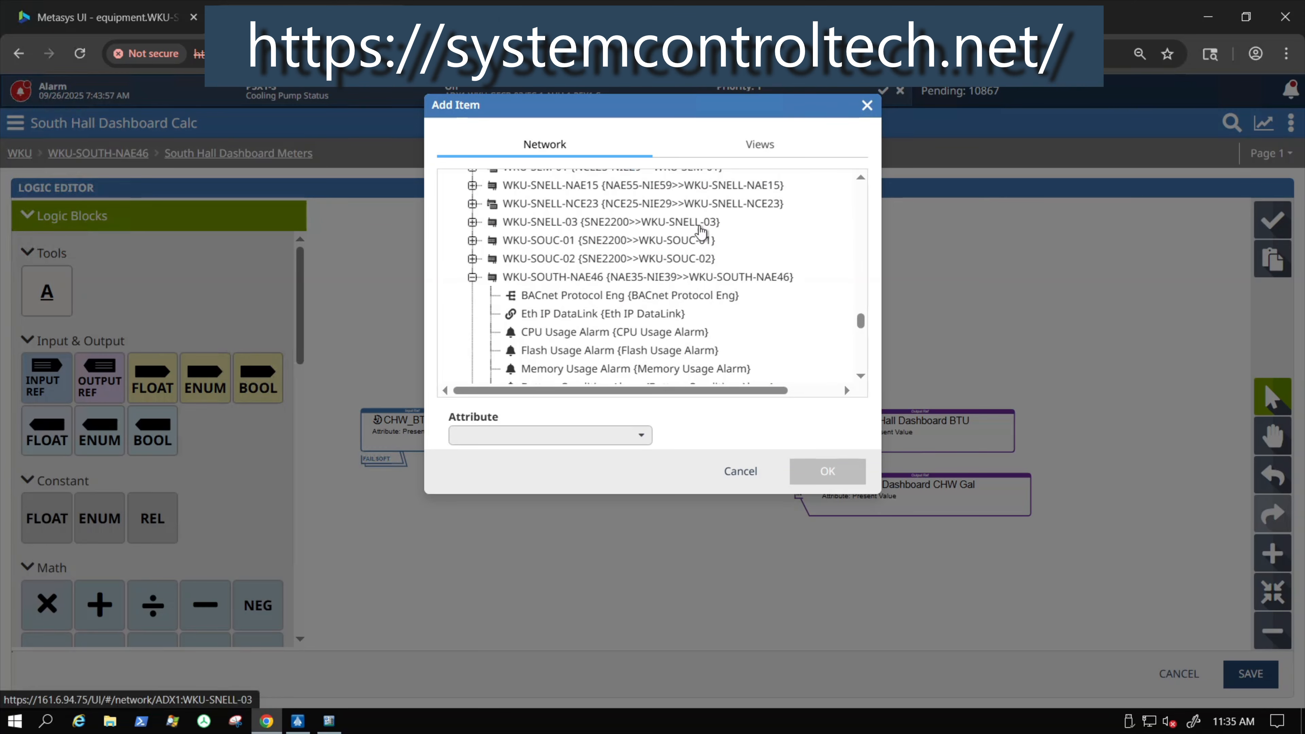
{"action": "scroll", "coordinate": [624, 303], "scroll_direction": "down", "scroll_amount": 3}
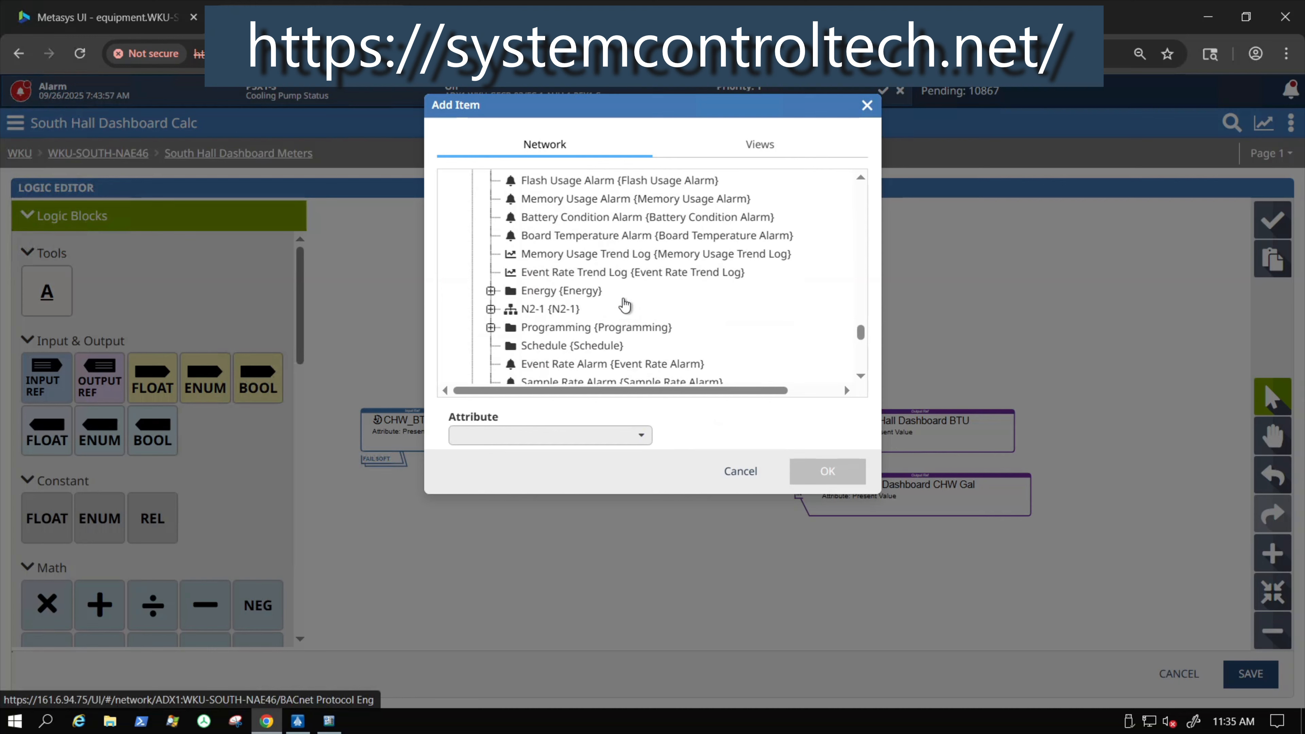
{"action": "scroll", "coordinate": [622, 305], "scroll_direction": "down", "scroll_amount": 5}
{"action": "scroll", "coordinate": [620, 307], "scroll_direction": "up", "scroll_amount": 2}
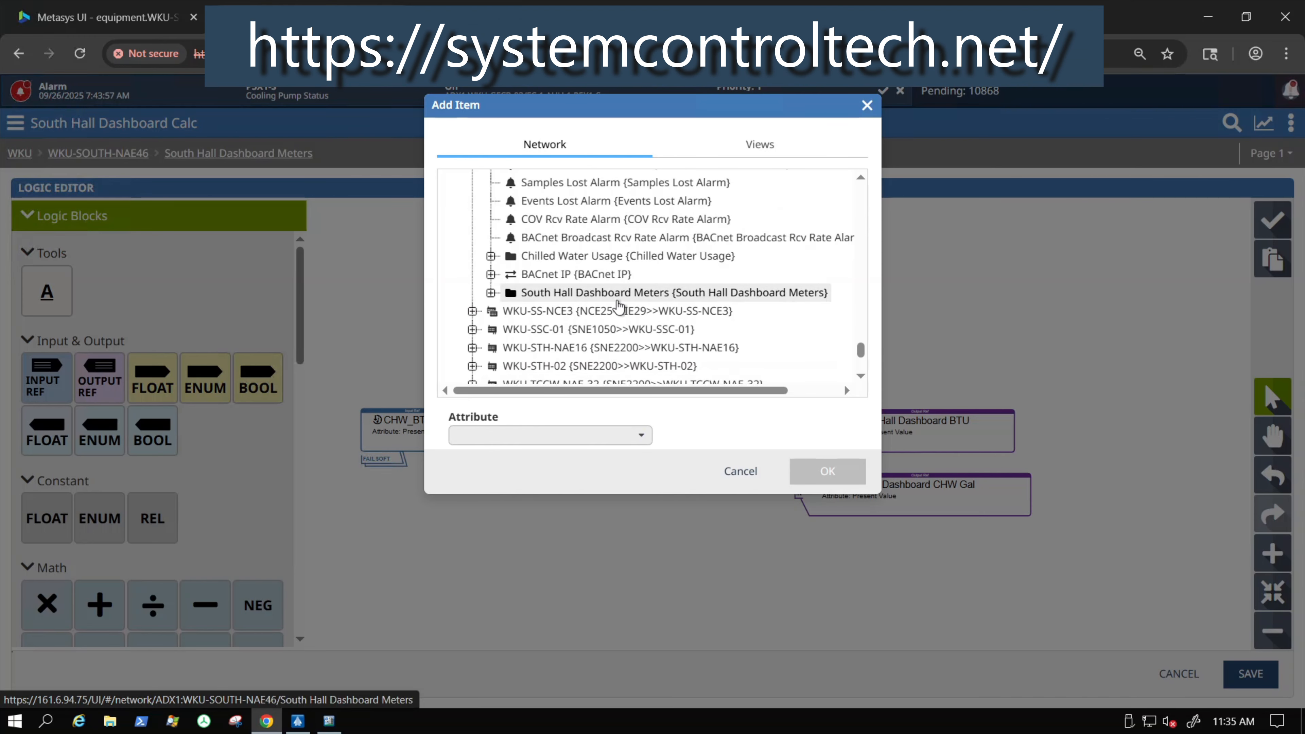
{"action": "scroll", "coordinate": [619, 307], "scroll_direction": "up", "scroll_amount": 4}
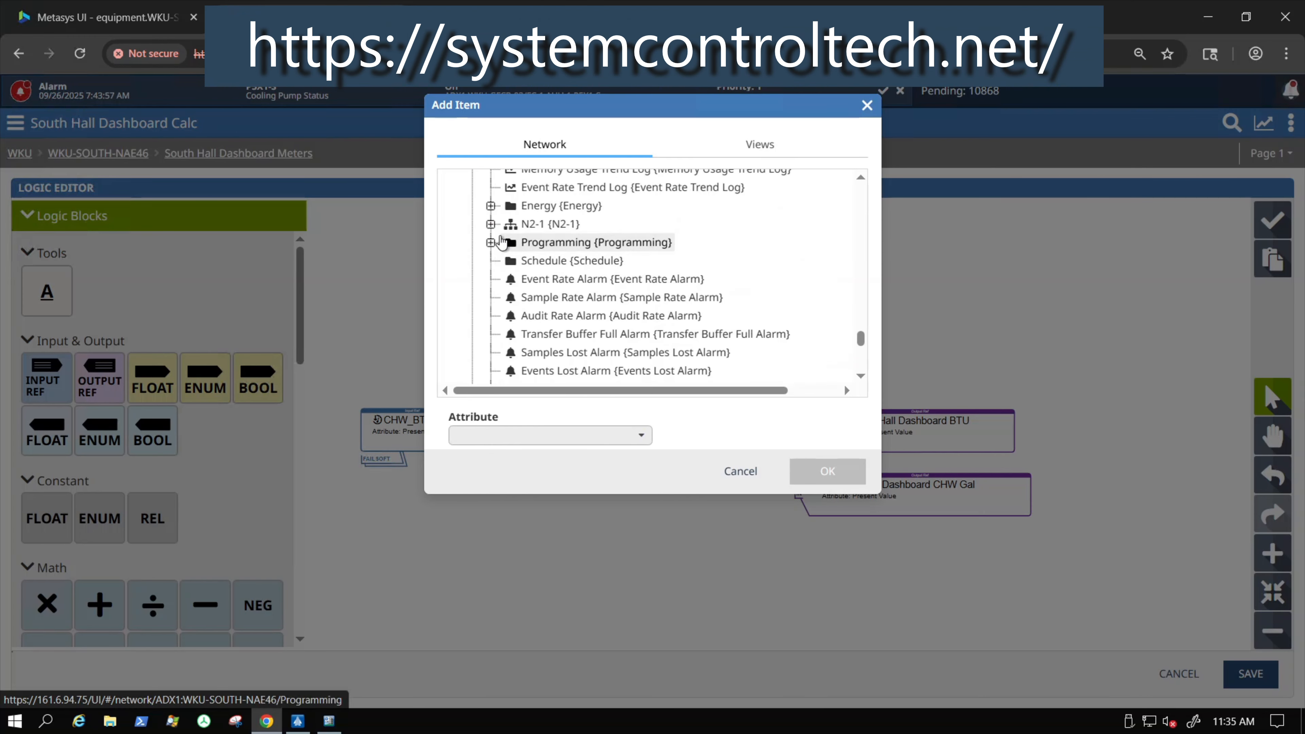
{"action": "left_click", "coordinate": [491, 227]}
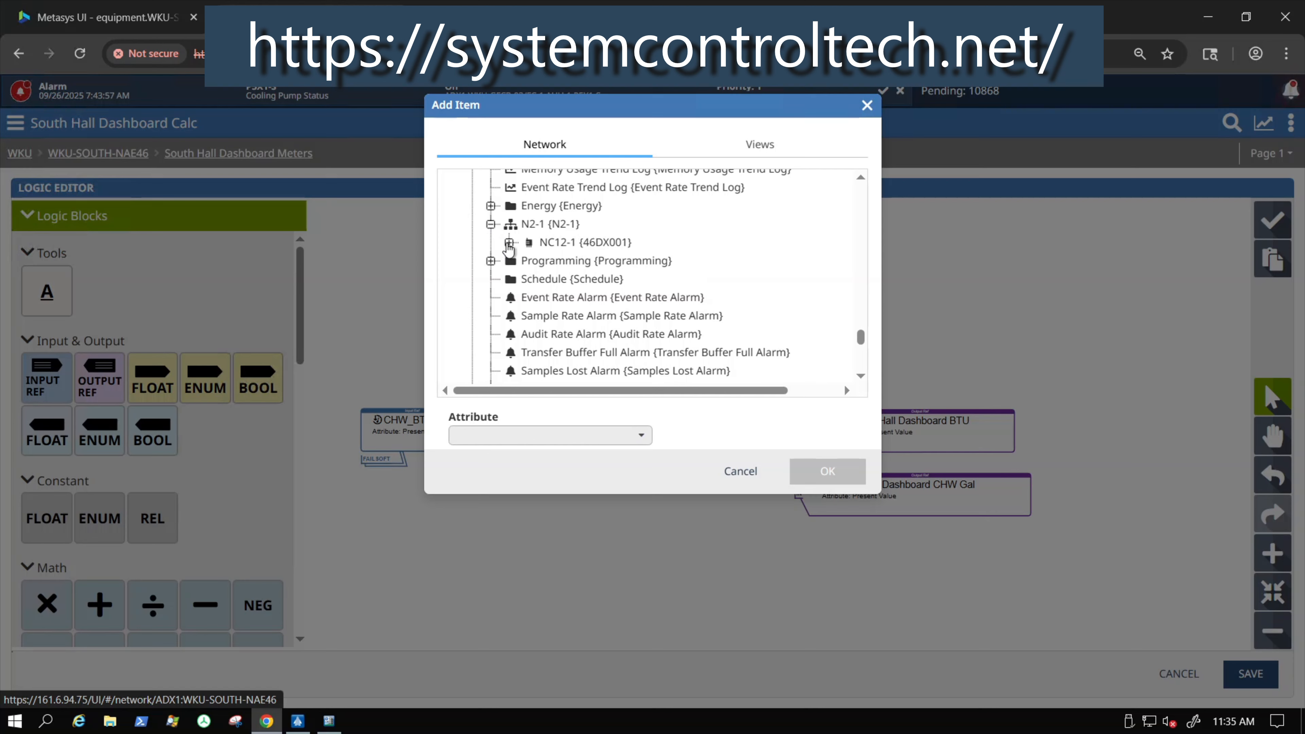
{"action": "left_click", "coordinate": [509, 244]}
Reference the Present Value of the Totalization - Present Value object, found under SOH_CWS.CHW-F of NC12-1, in the second input block
{"action": "scroll", "coordinate": [691, 298], "scroll_direction": "down", "scroll_amount": 4}
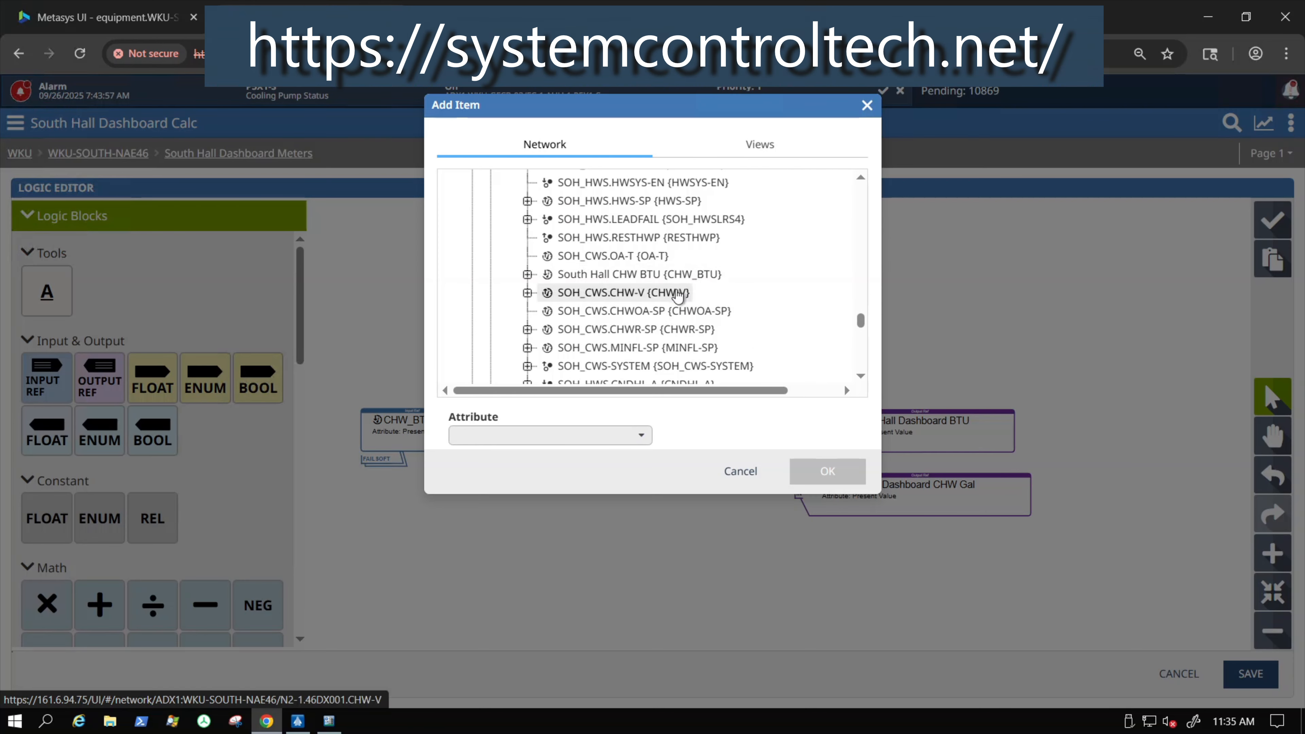
{"action": "scroll", "coordinate": [697, 290], "scroll_direction": "up", "scroll_amount": 2}
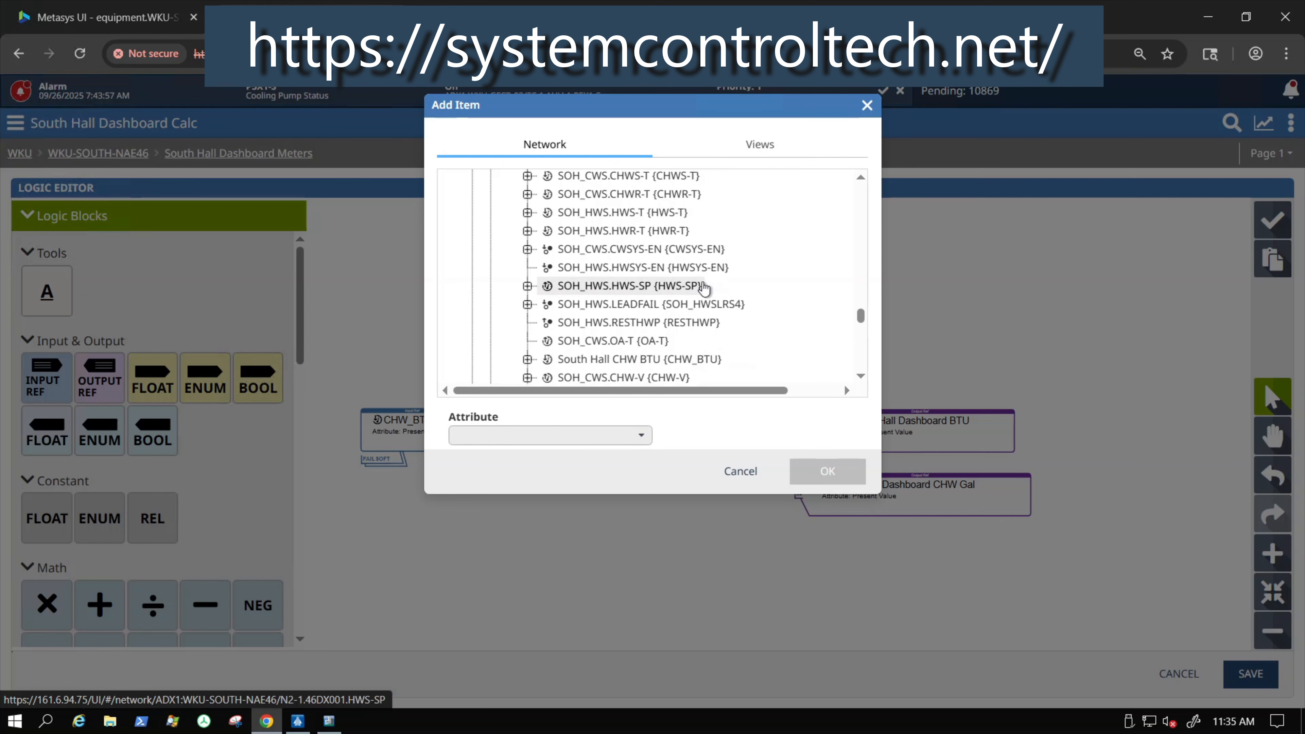
{"action": "scroll", "coordinate": [703, 288], "scroll_direction": "up", "scroll_amount": 2}
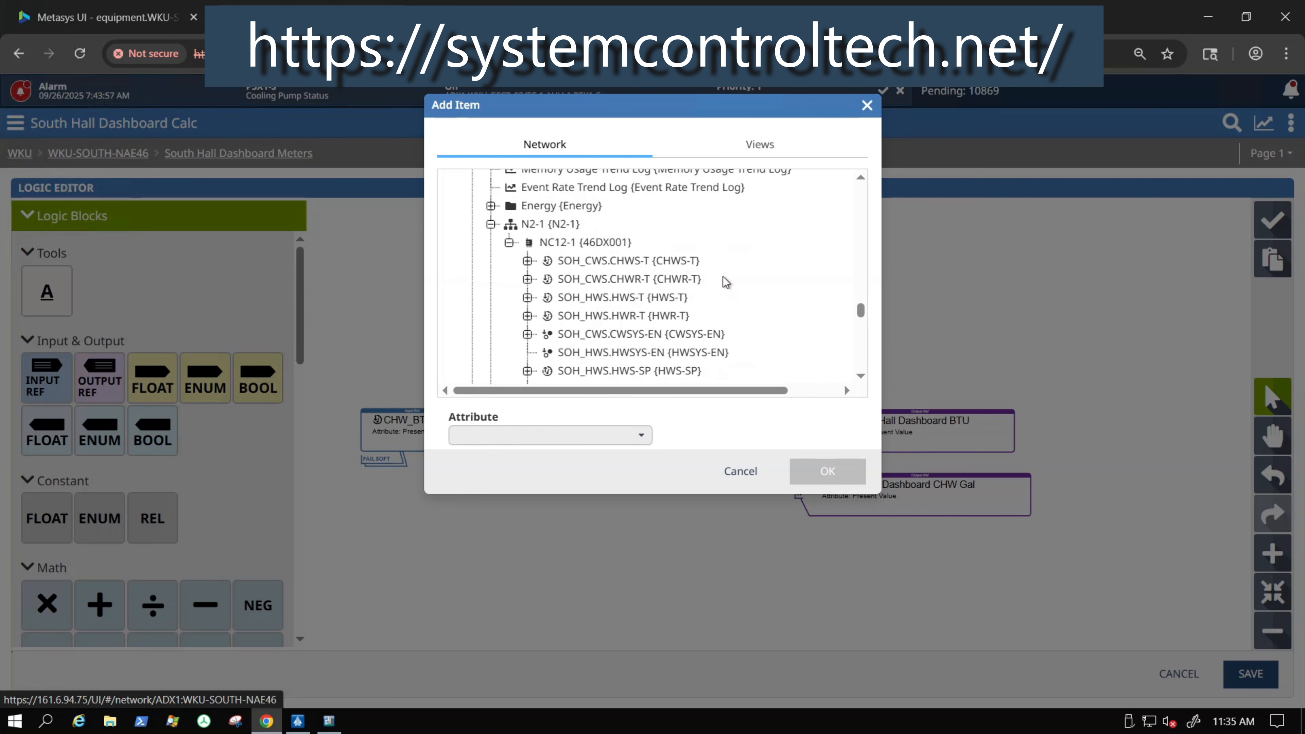
{"action": "scroll", "coordinate": [726, 291], "scroll_direction": "down", "scroll_amount": 2}
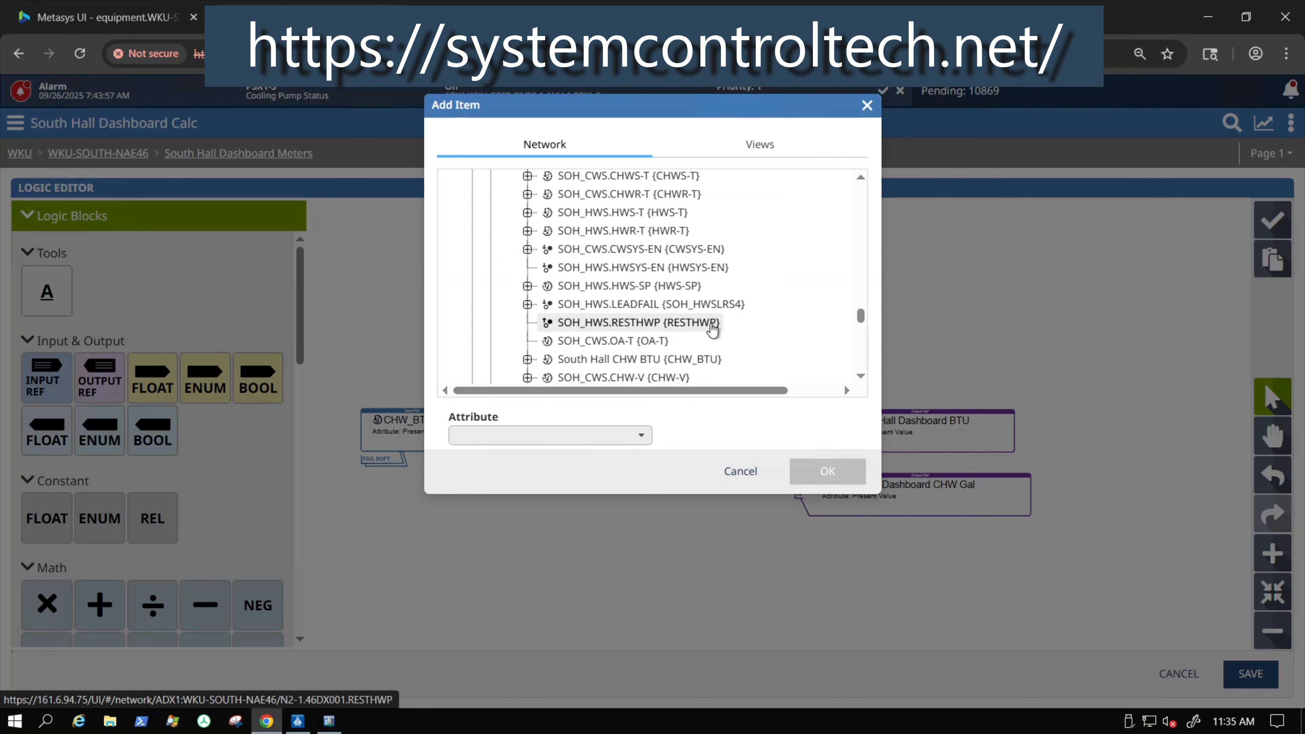
{"action": "scroll", "coordinate": [711, 331], "scroll_direction": "down", "scroll_amount": 2}
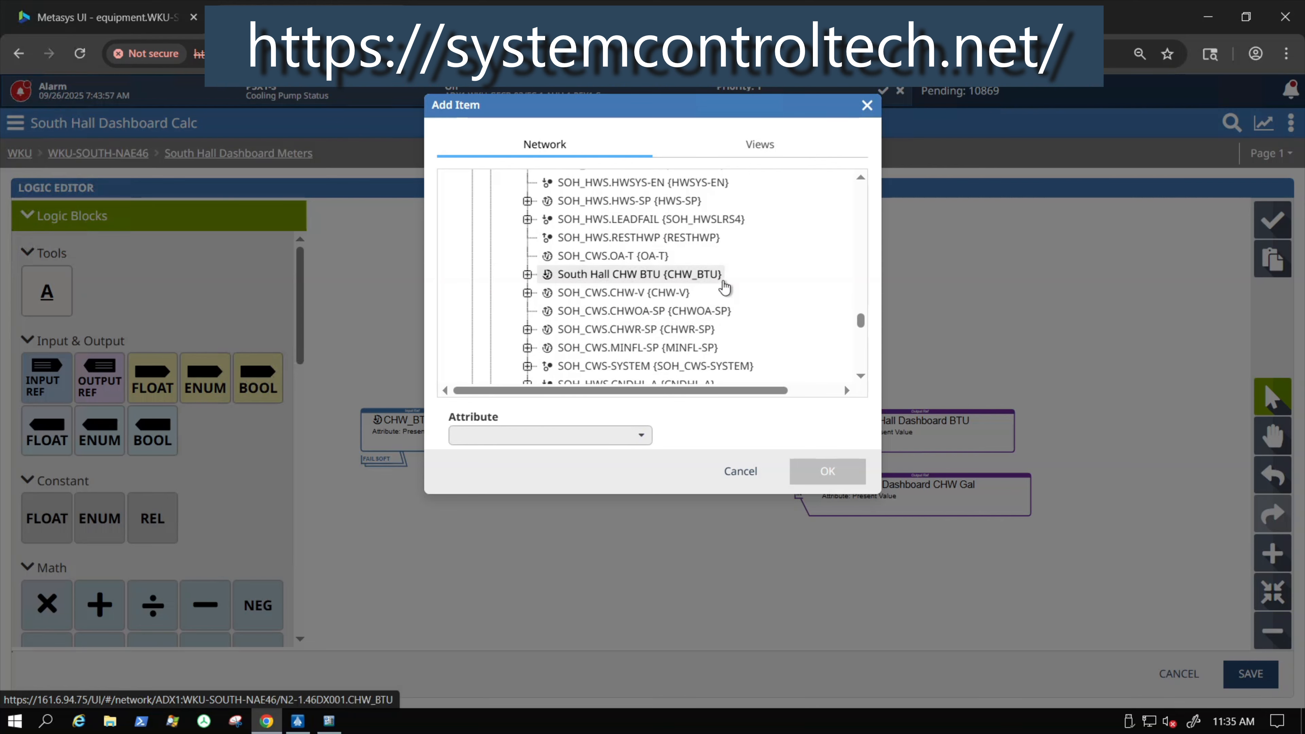
{"action": "scroll", "coordinate": [722, 294], "scroll_direction": "down", "scroll_amount": 2}
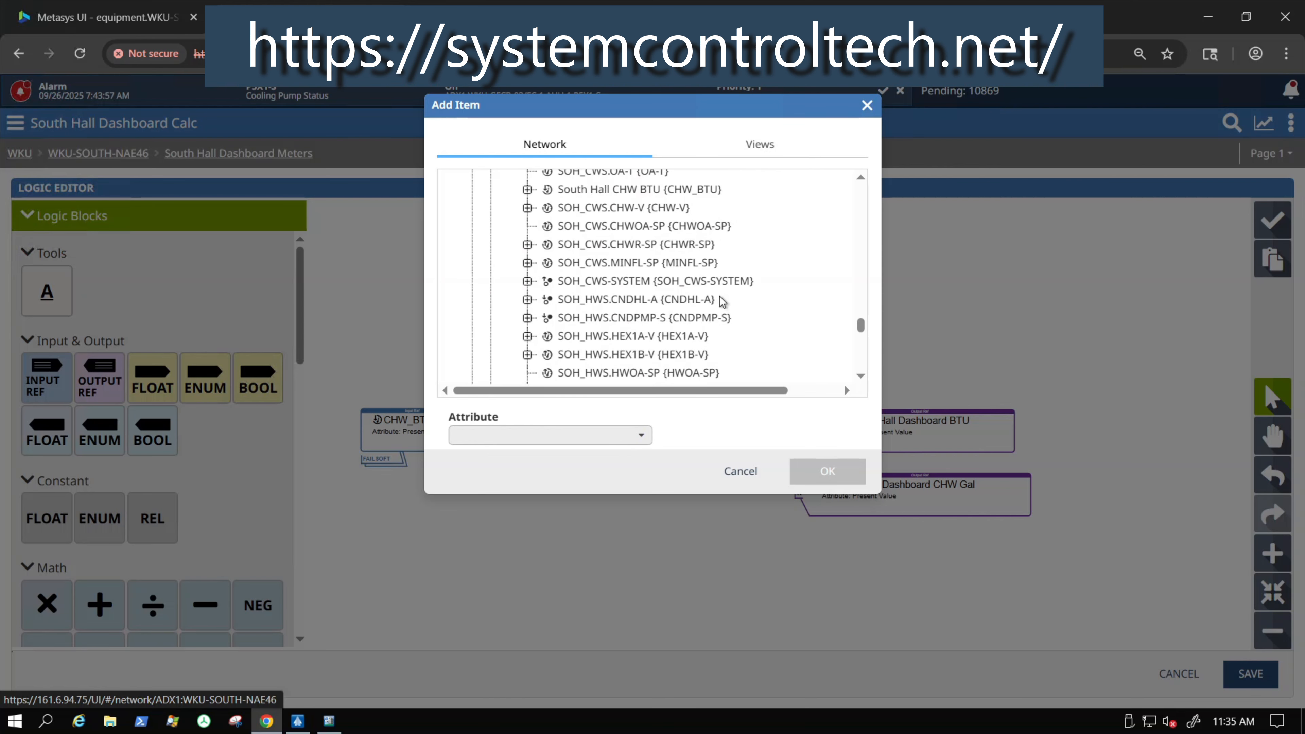
{"action": "scroll", "coordinate": [722, 296], "scroll_direction": "down", "scroll_amount": 2}
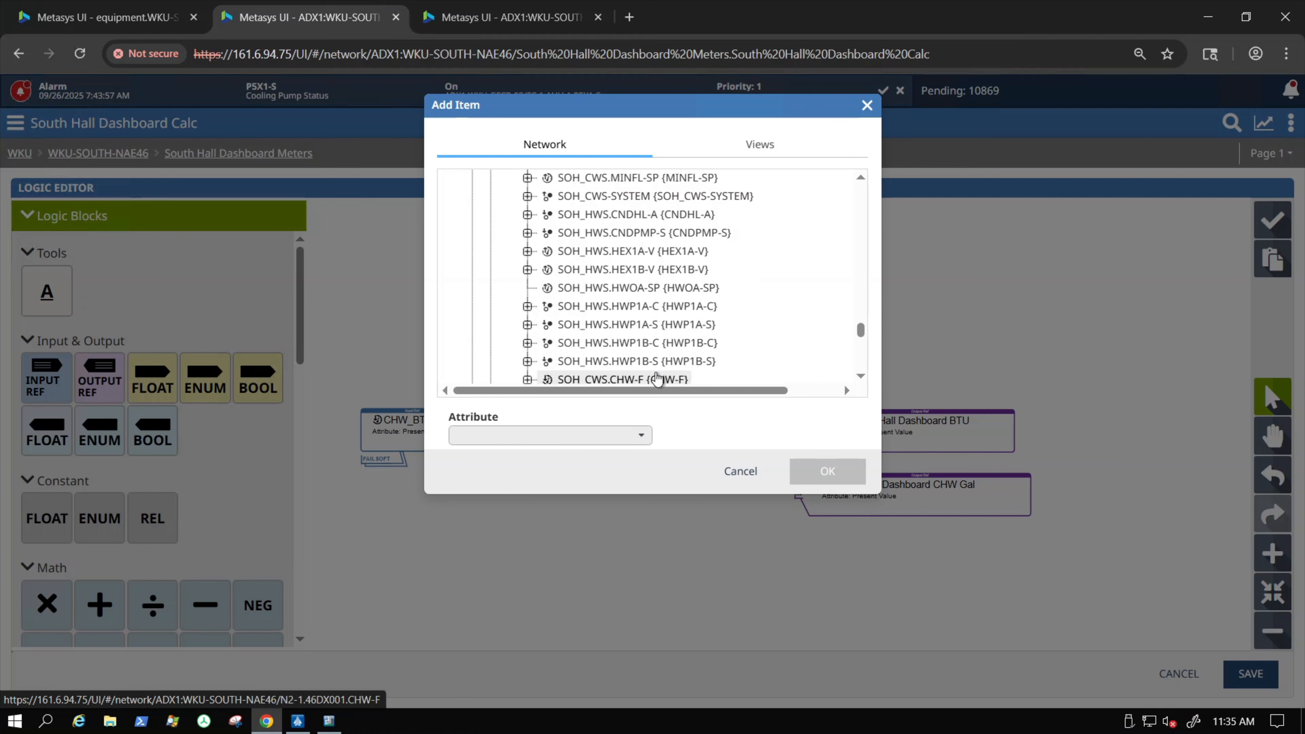
{"action": "scroll", "coordinate": [685, 366], "scroll_direction": "down", "scroll_amount": 2}
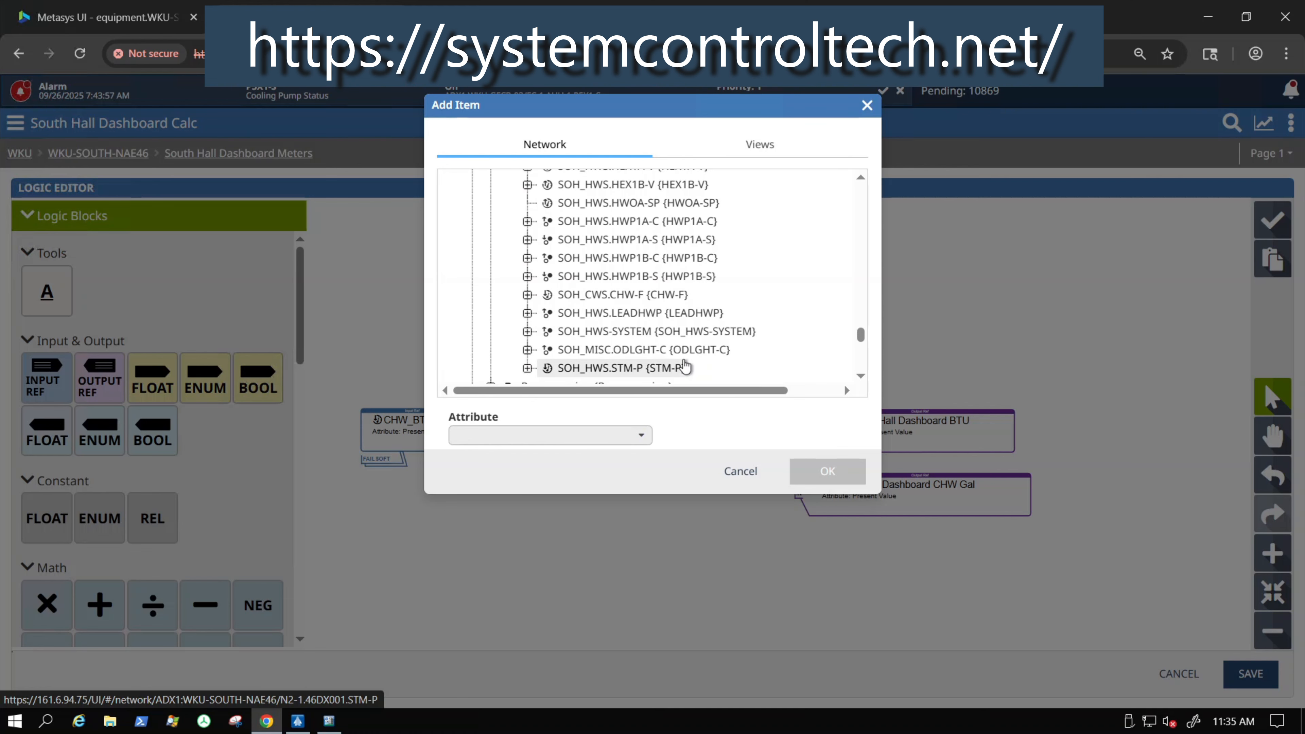
{"action": "left_click", "coordinate": [528, 295]}
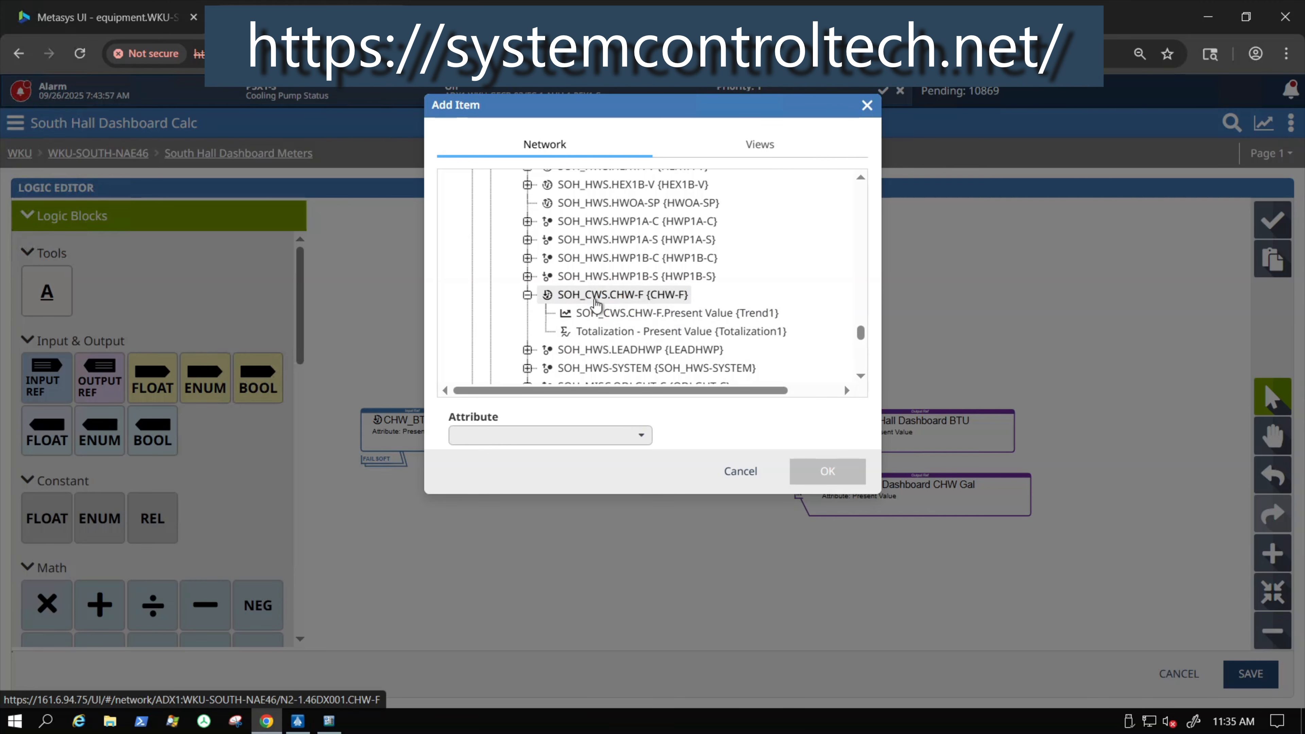
{"action": "left_click", "coordinate": [606, 335]}
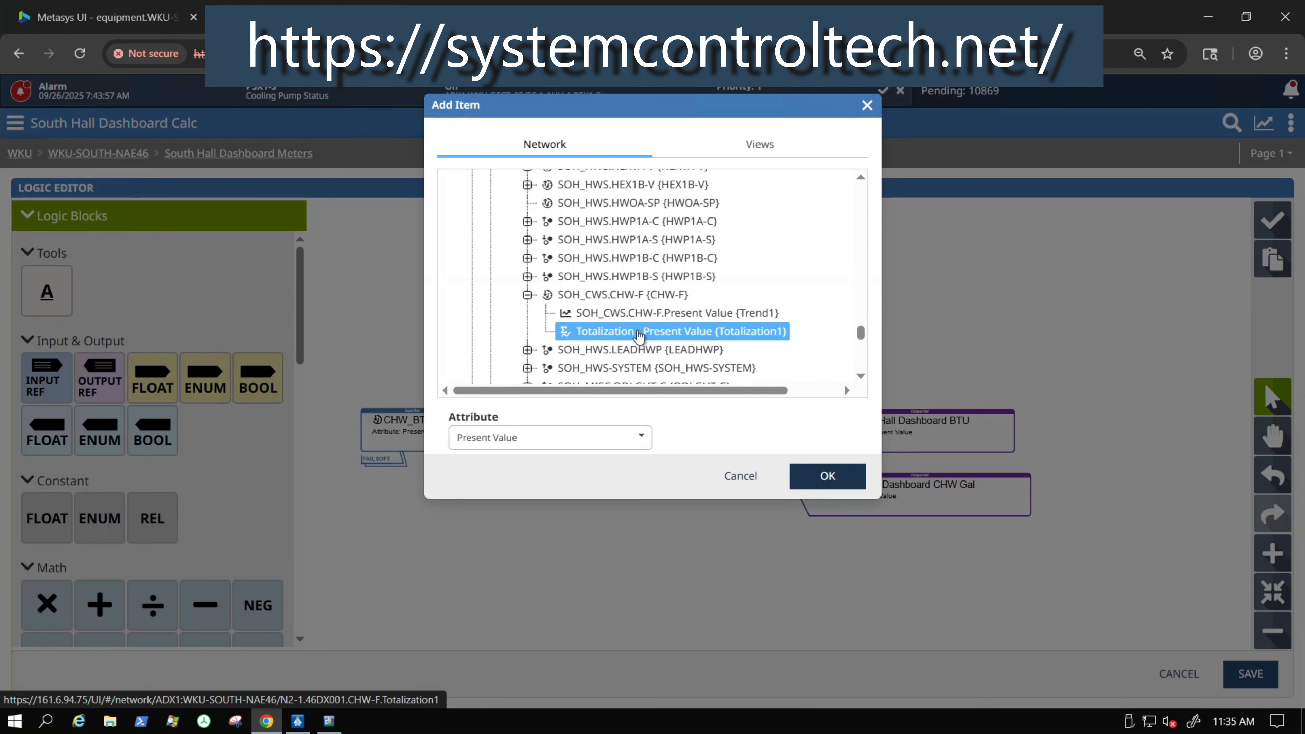
{"action": "left_click", "coordinate": [824, 482]}
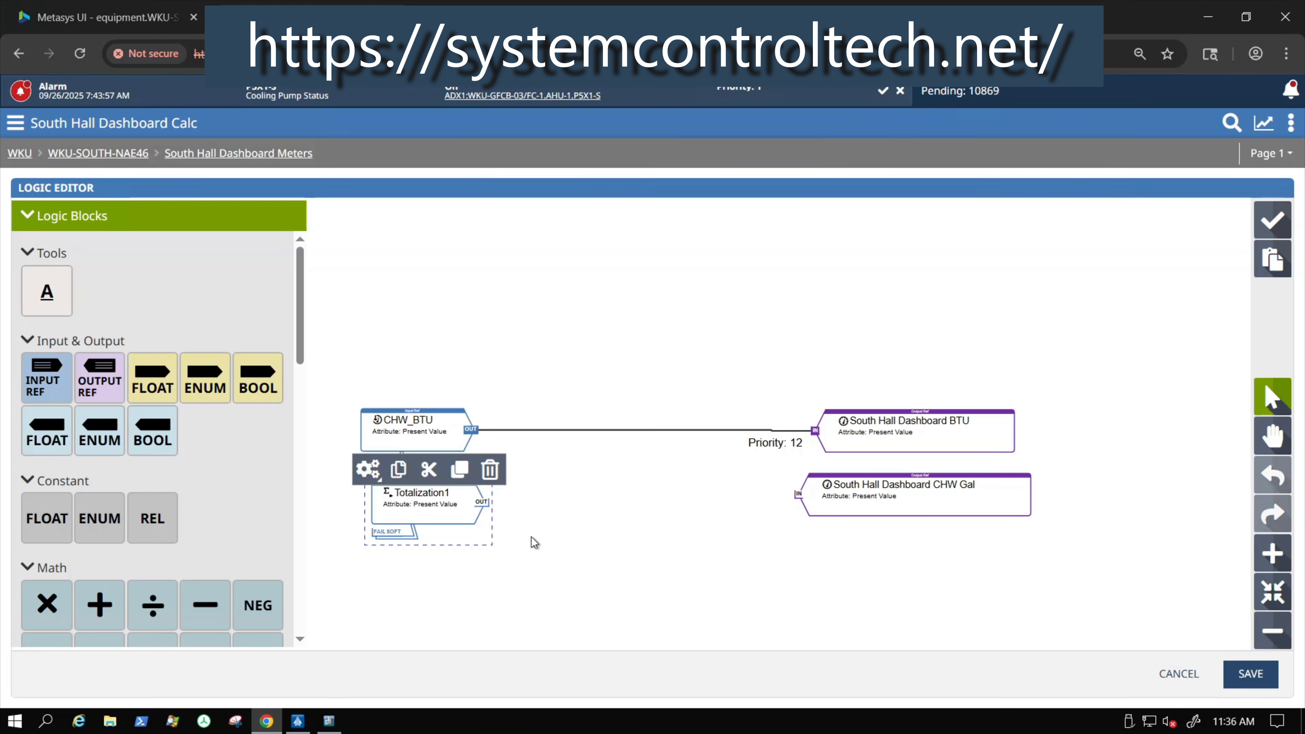
Review the attribute choices in the Totalization1 input reference's settings, keeping Present Value
{"action": "scroll", "coordinate": [426, 548], "scroll_direction": "up", "scroll_amount": 3}
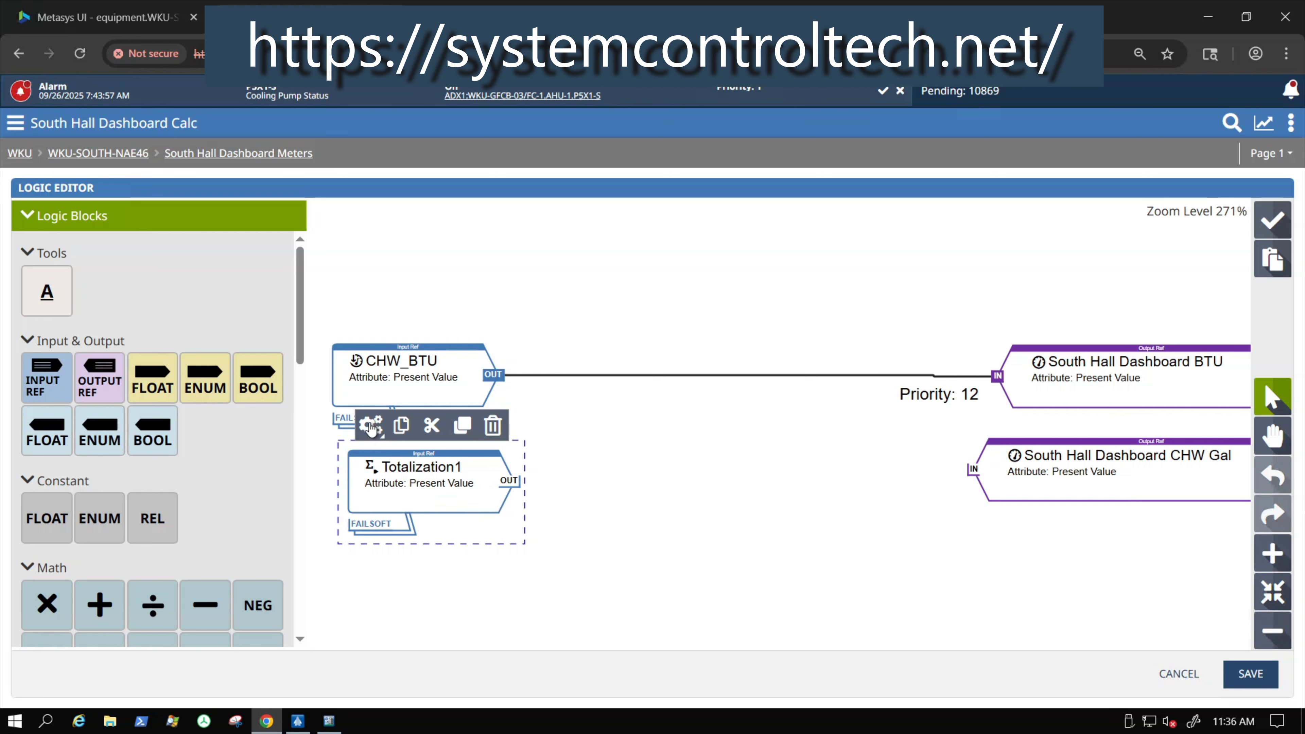
{"action": "left_click", "coordinate": [376, 436]}
{"action": "left_click", "coordinate": [559, 350]}
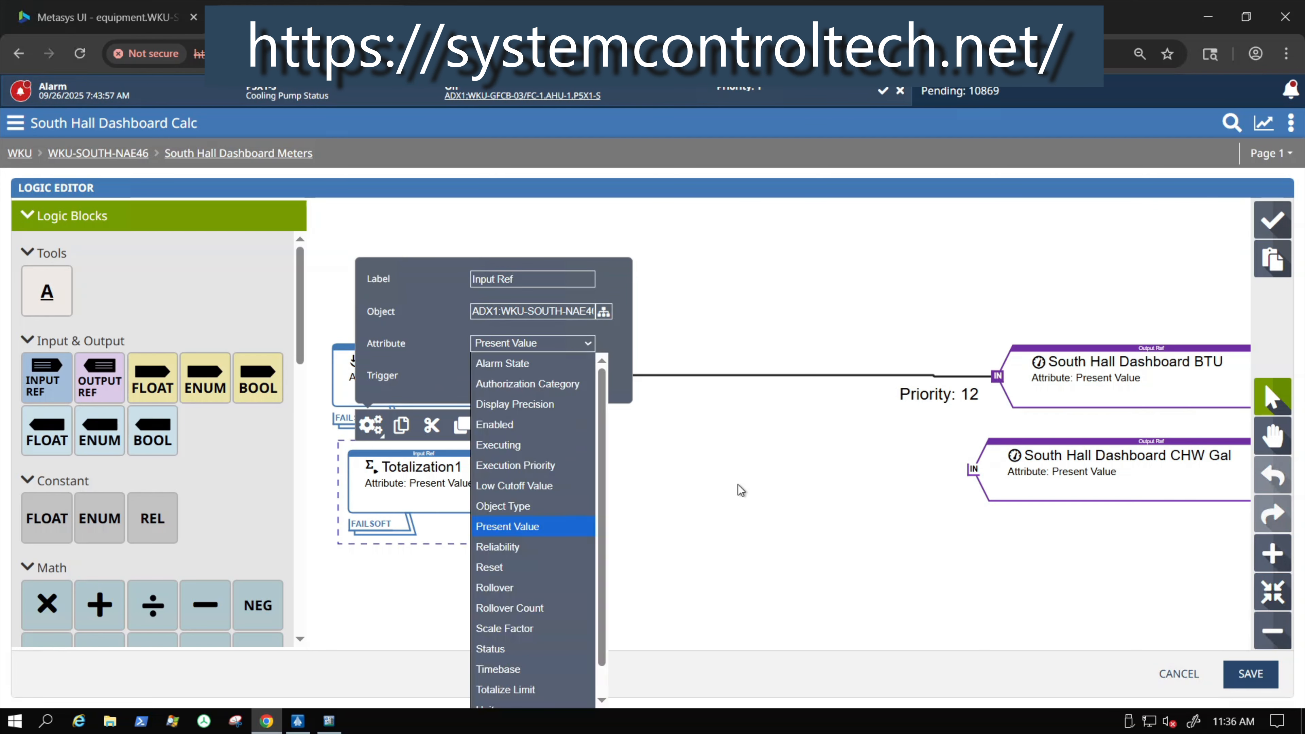
{"action": "left_click", "coordinate": [736, 502]}
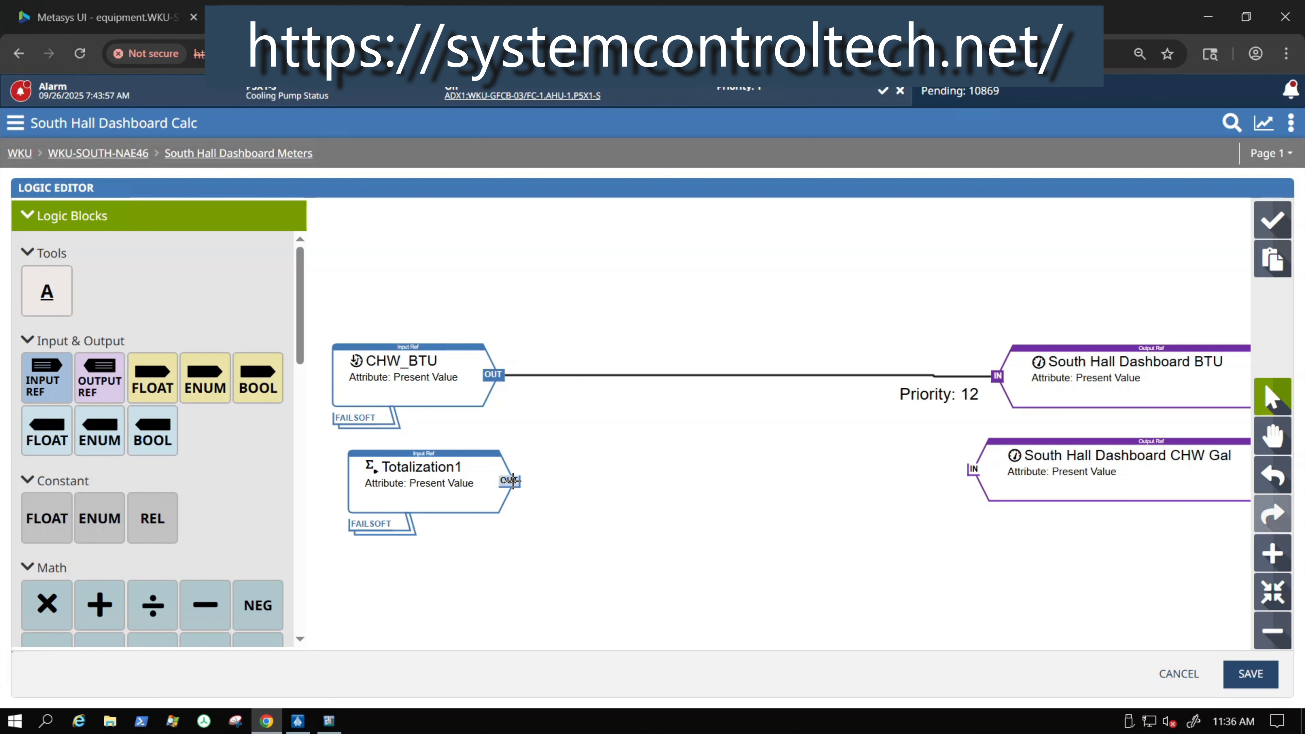
Connect the Totalization1 output to the South Hall Dashboard CHW Gal input with priority 12 (Application)
{"action": "left_click_drag", "start_coordinate": [513, 480], "coordinate": [975, 466]}
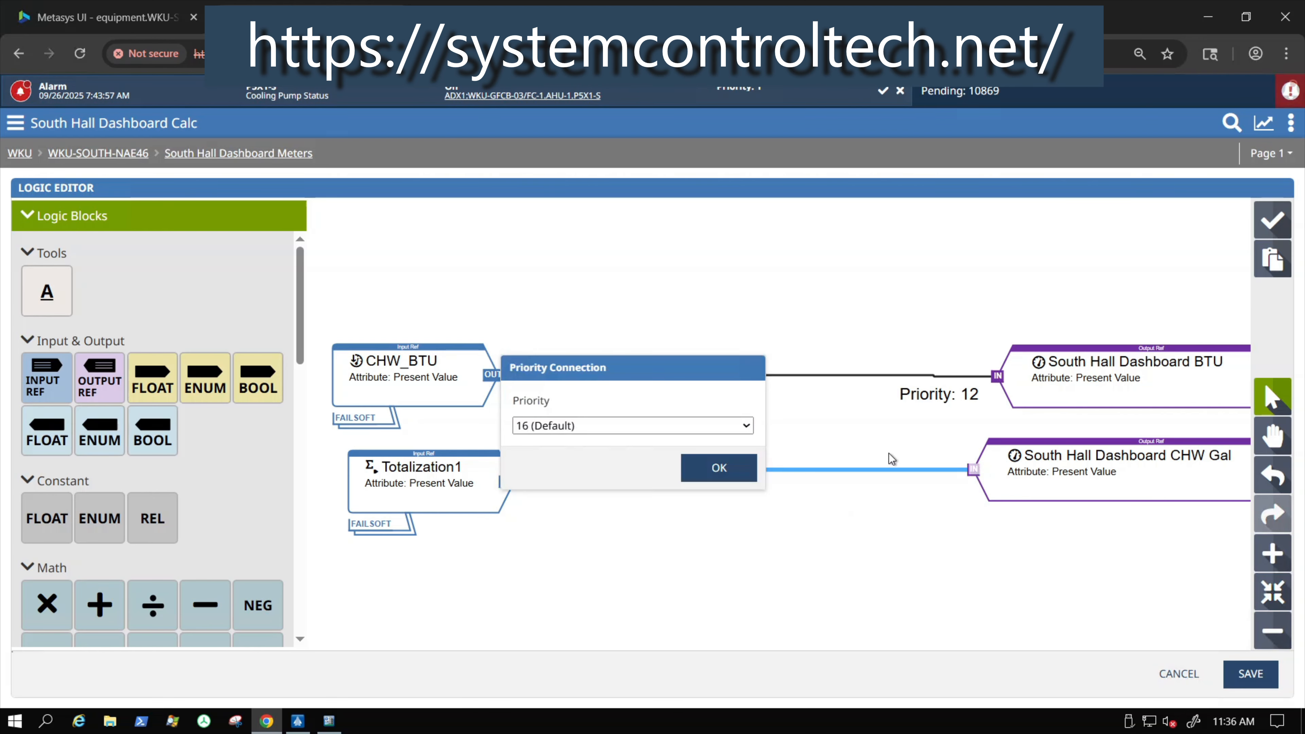
{"action": "left_click", "coordinate": [599, 430]}
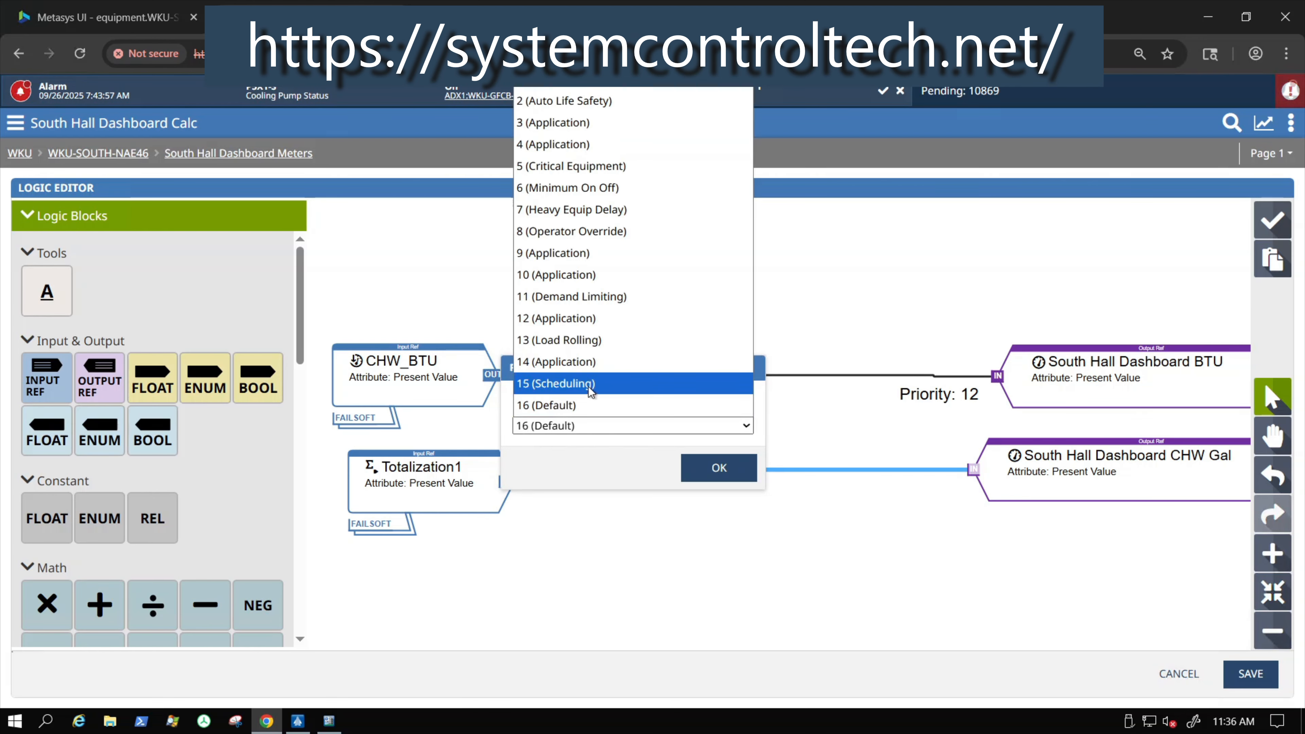
{"action": "left_click", "coordinate": [591, 319]}
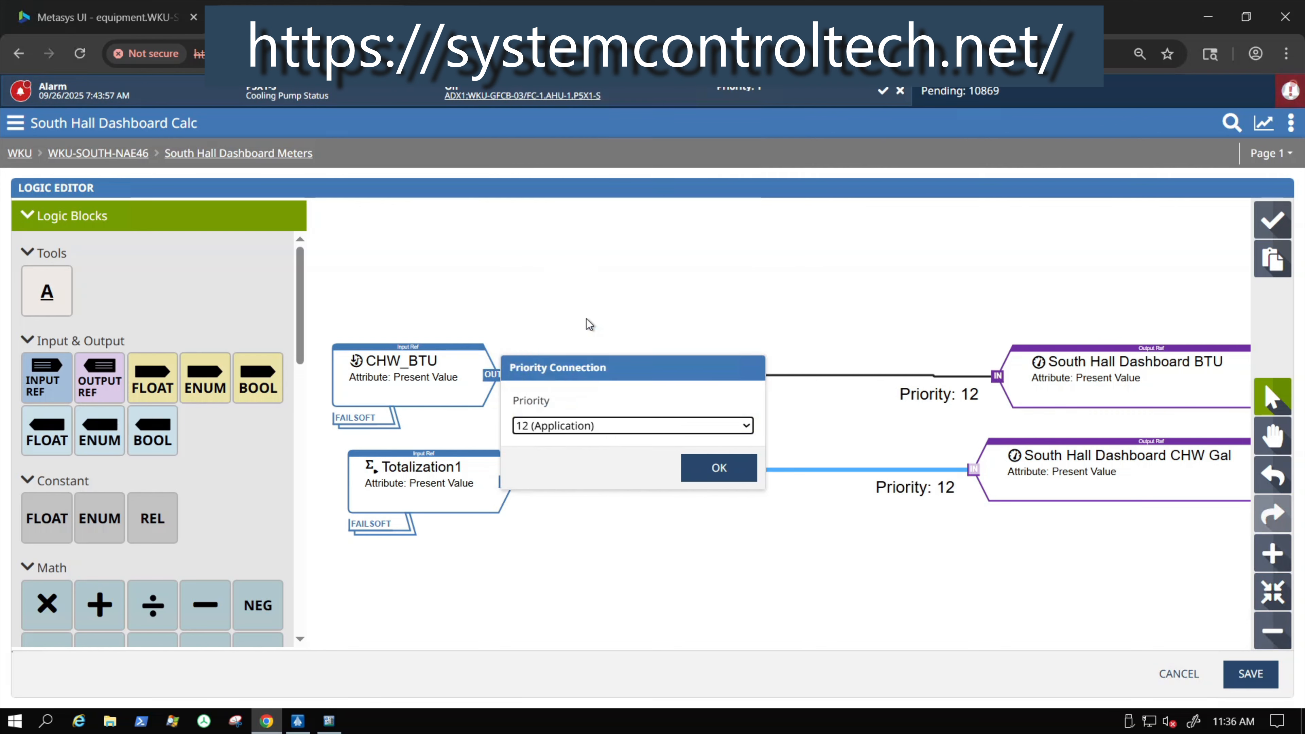
{"action": "left_click", "coordinate": [709, 471]}
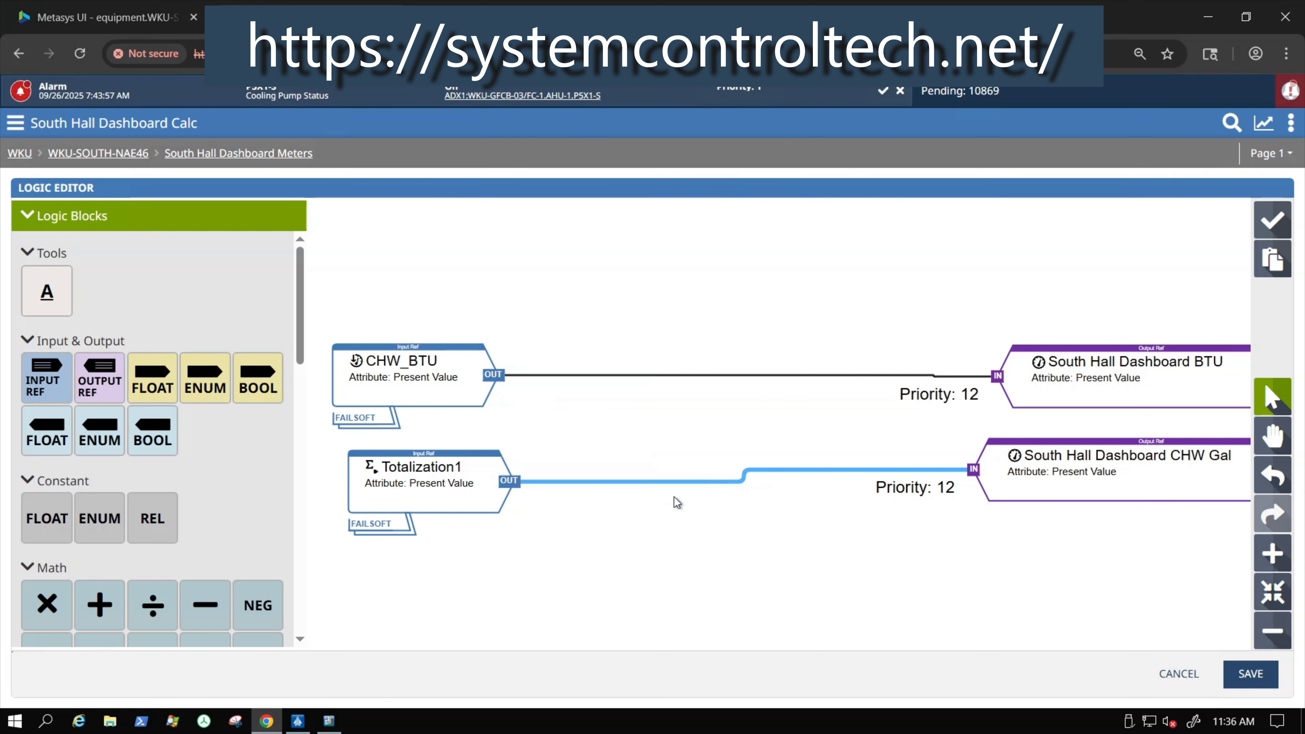
Align the Totalization1 and South Hall Dashboard CHW Gal blocks so their connection runs nearly straight, and save the logic
{"action": "left_click", "coordinate": [448, 498]}
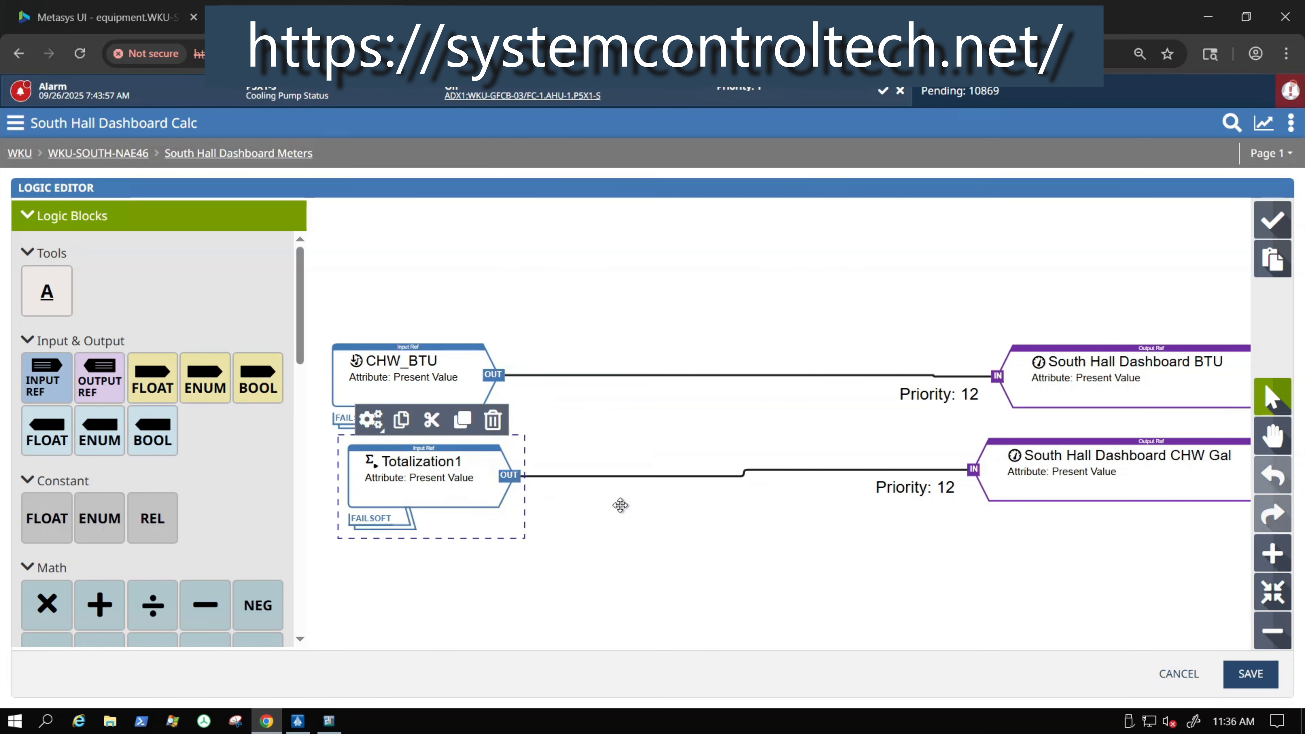
{"action": "left_click_drag", "start_coordinate": [1039, 483], "coordinate": [1045, 489]}
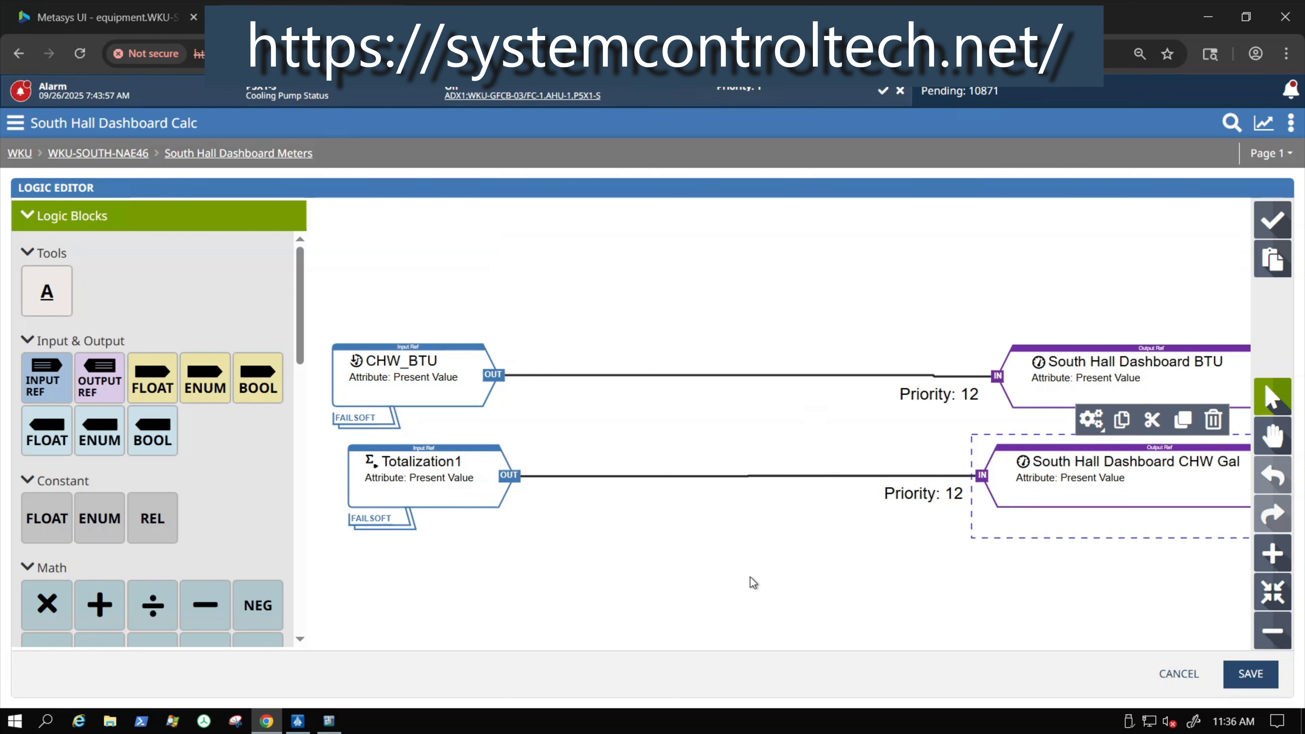
{"action": "left_click", "coordinate": [1233, 678]}
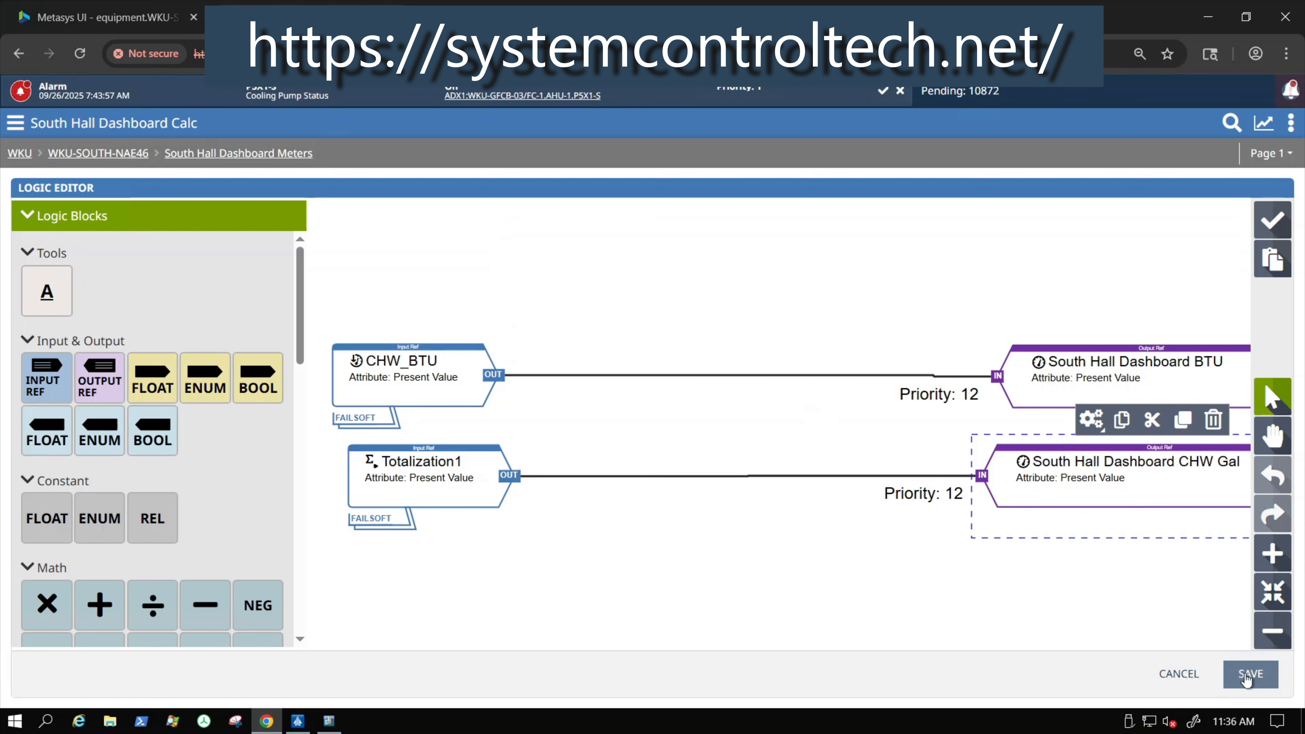